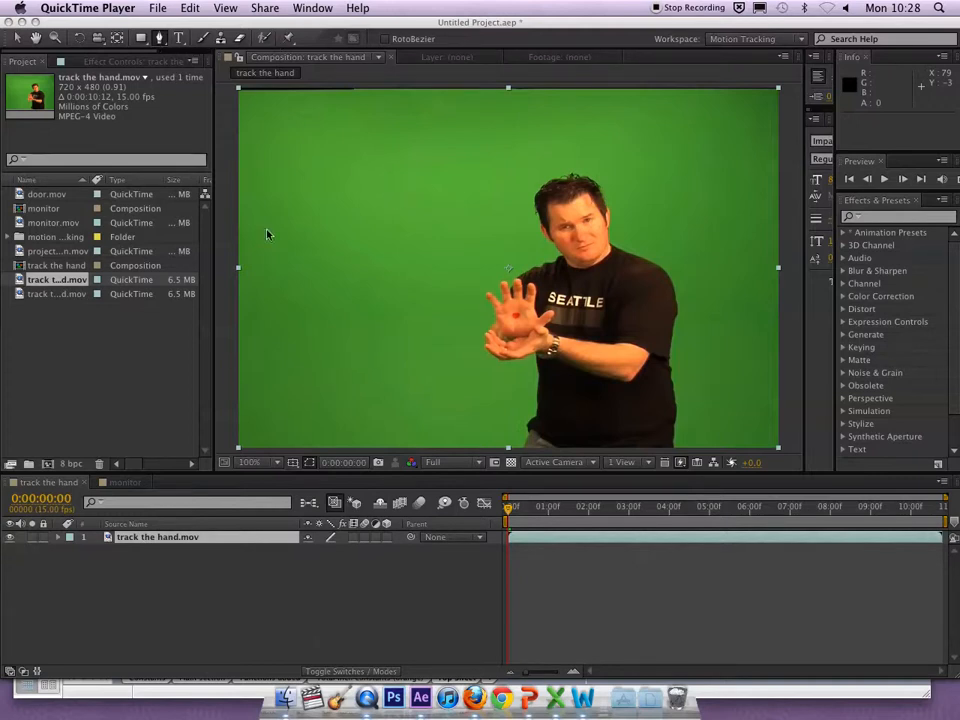
Draw a closed four-point mask with the Pen tool over the green area beside the man on the track the hand.mov layer.
click(490, 194)
click(458, 171)
click(416, 240)
click(441, 305)
click(513, 254)
click(457, 173)
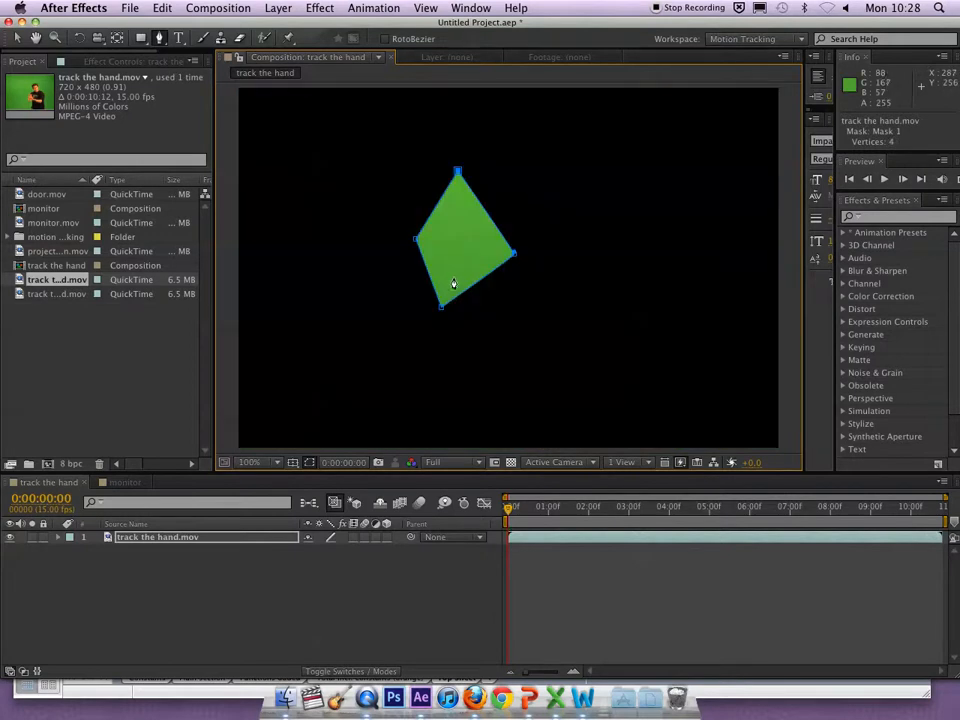
Undo the four-point mask on the track the hand.mov layer.
key(super+z)
key(super+z)
key(super+z)
key(super+z)
key(super+z)
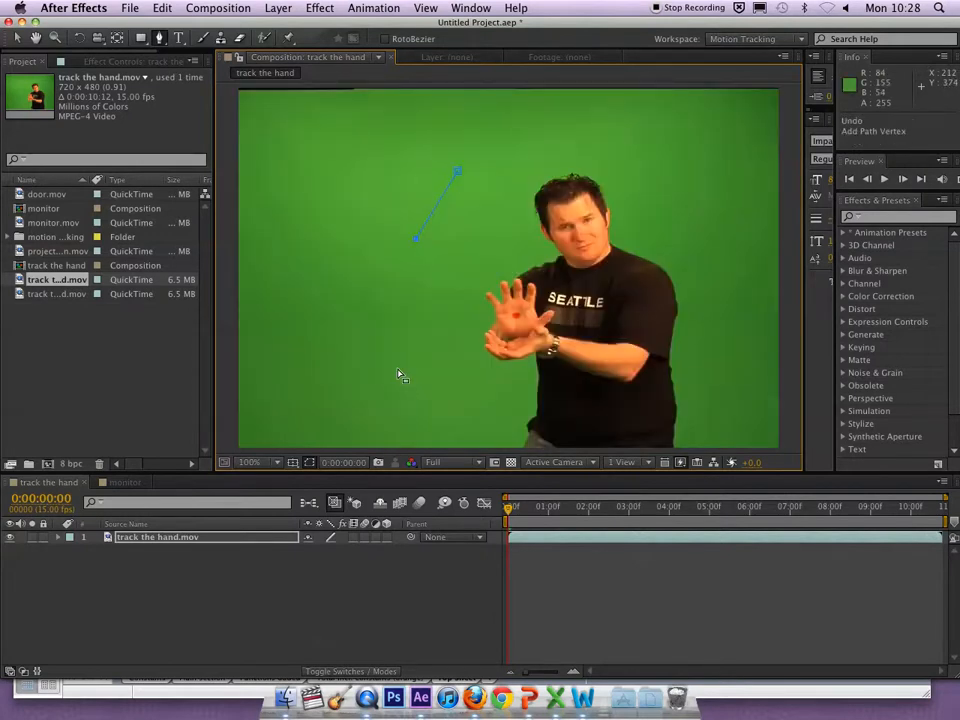
With no layer selected, draw a closed five-point red shape over the green screen with the Pen tool.
click(150, 572)
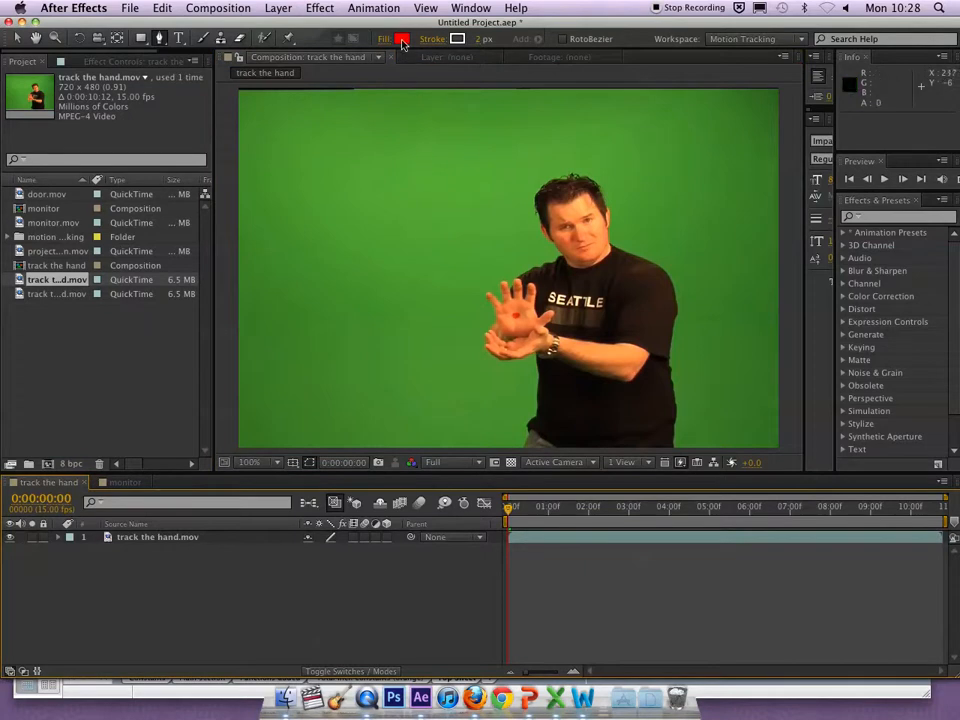
click(391, 175)
click(355, 245)
click(425, 315)
click(524, 285)
click(530, 178)
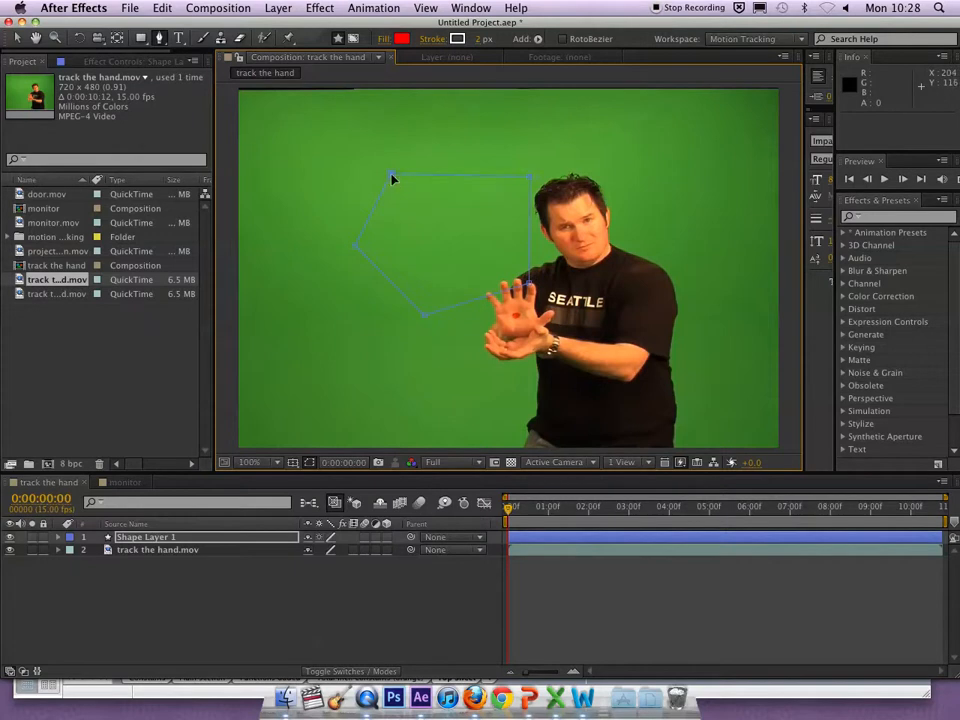
click(391, 175)
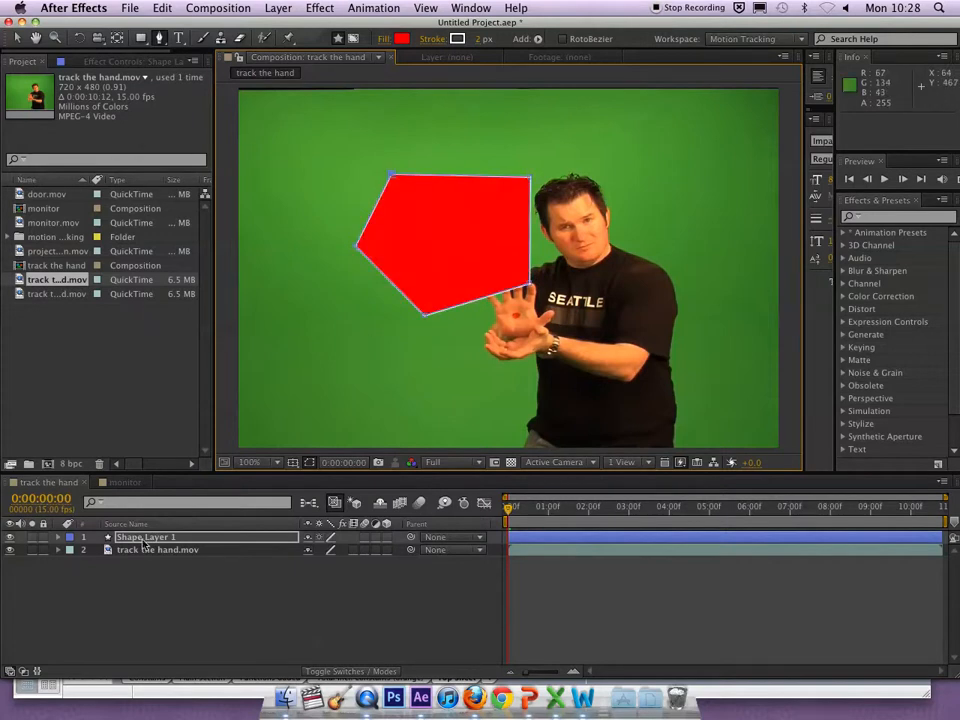
Expand the new shape layer's contents to select its shape, and delete the whole shape layer.
click(59, 538)
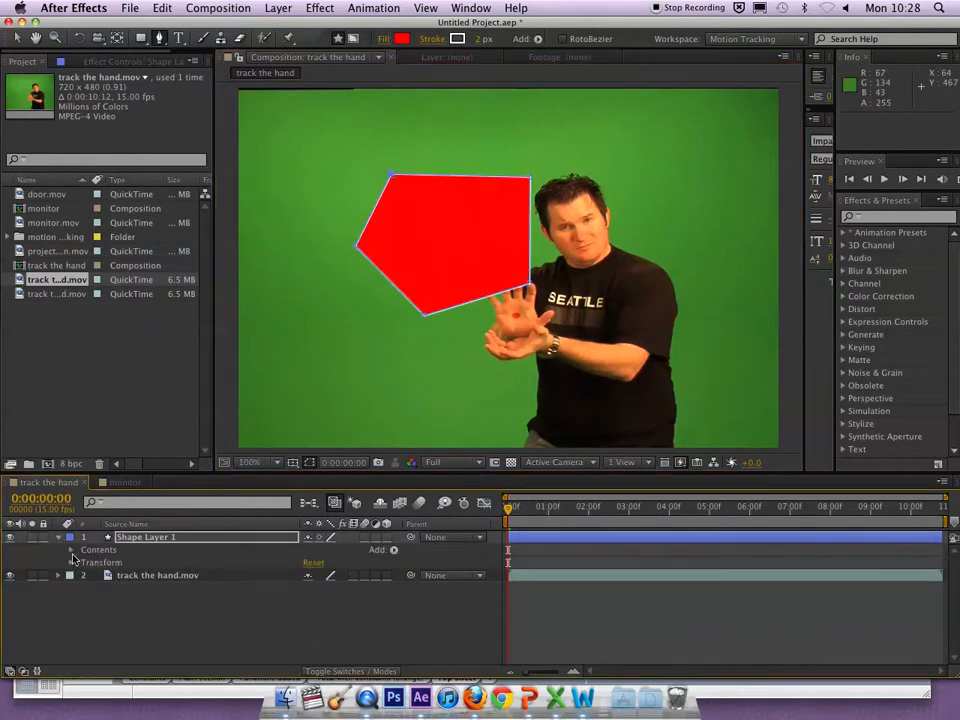
click(71, 550)
click(113, 566)
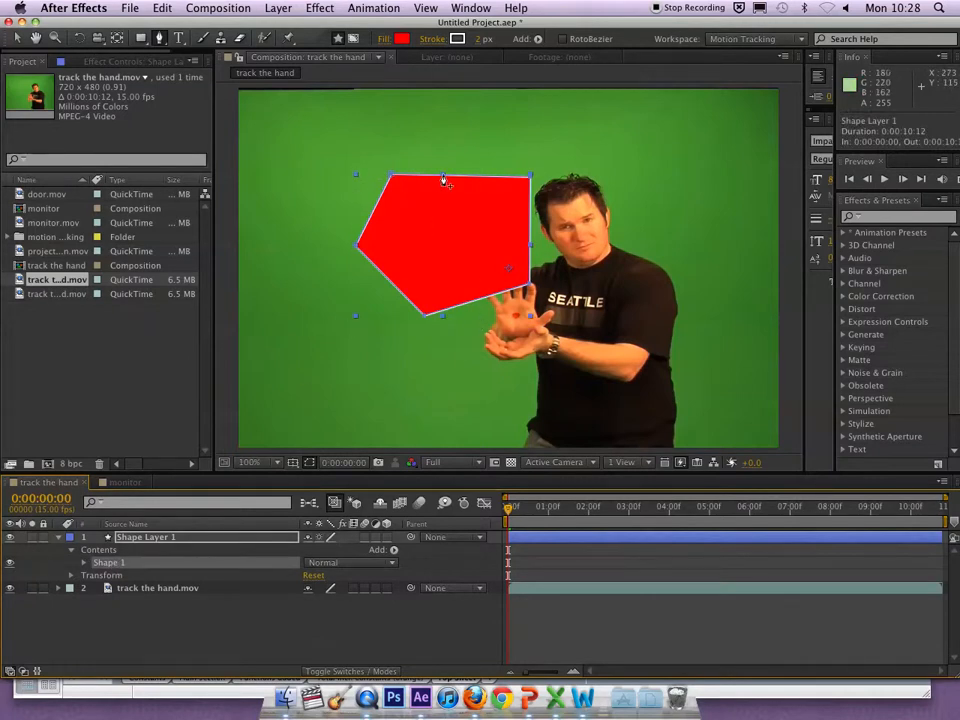
click(140, 537)
key(Delete)
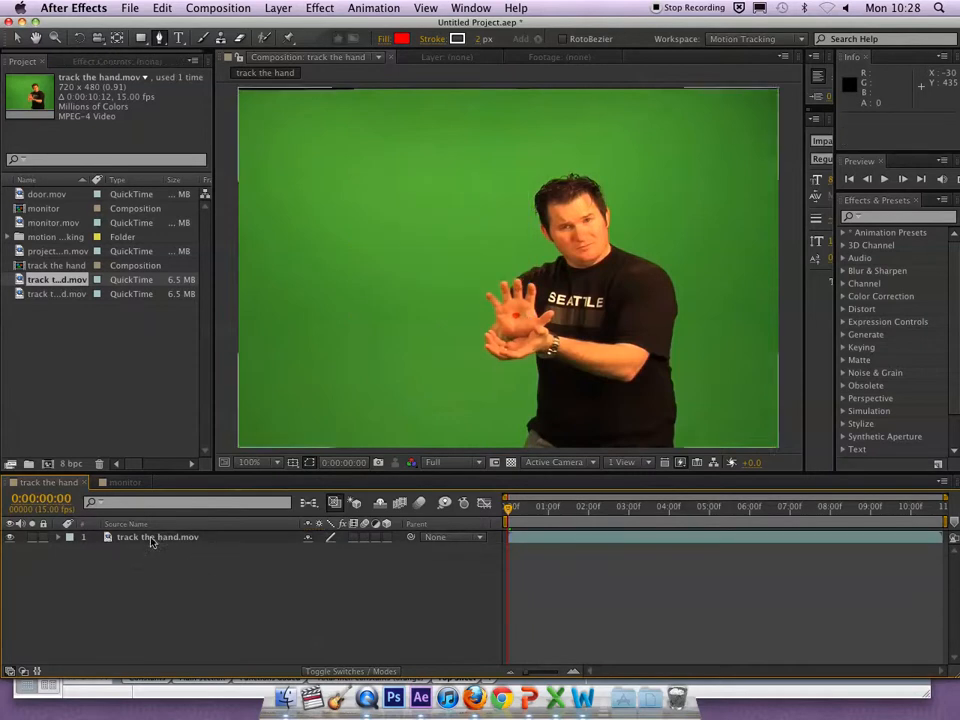
Select the track the hand.mov layer and draw an open mask path of straight segments with ten points over the green screen.
click(158, 539)
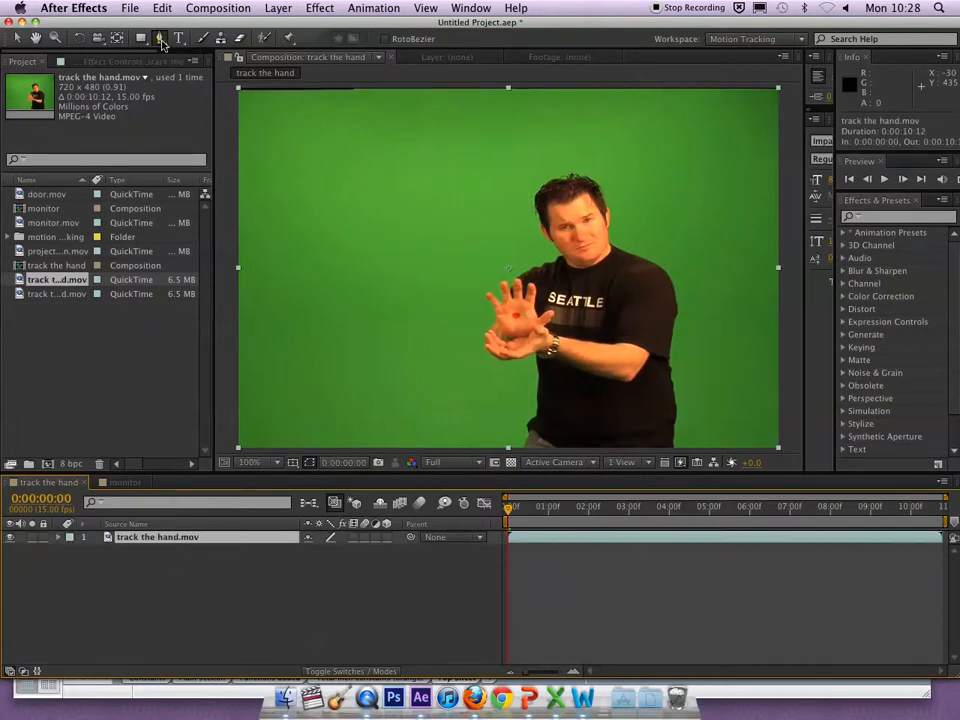
click(437, 153)
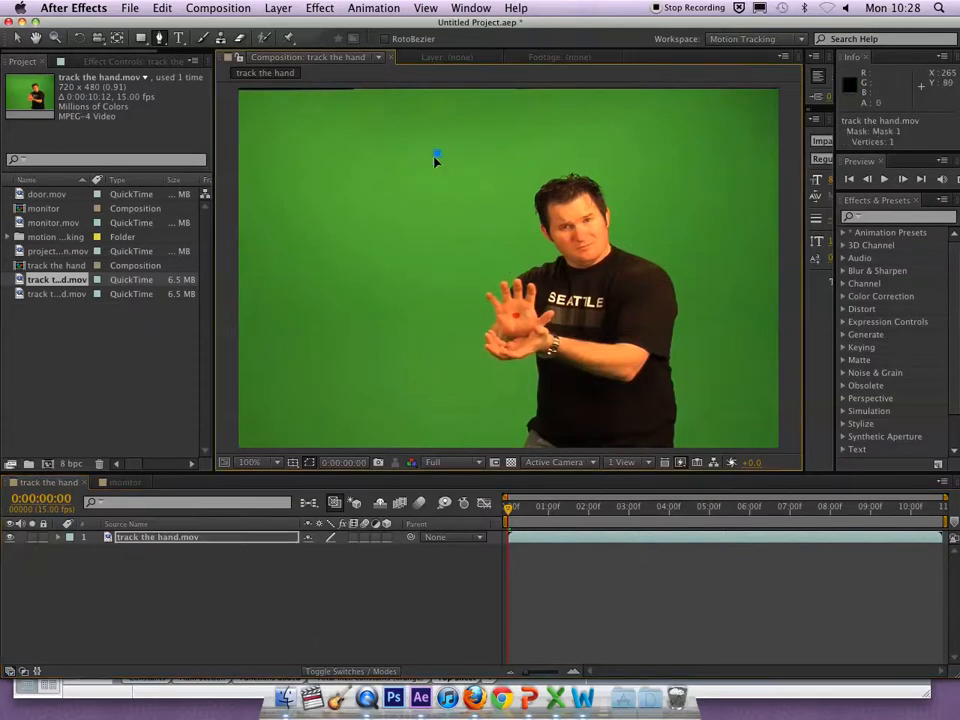
click(382, 207)
click(386, 290)
click(396, 346)
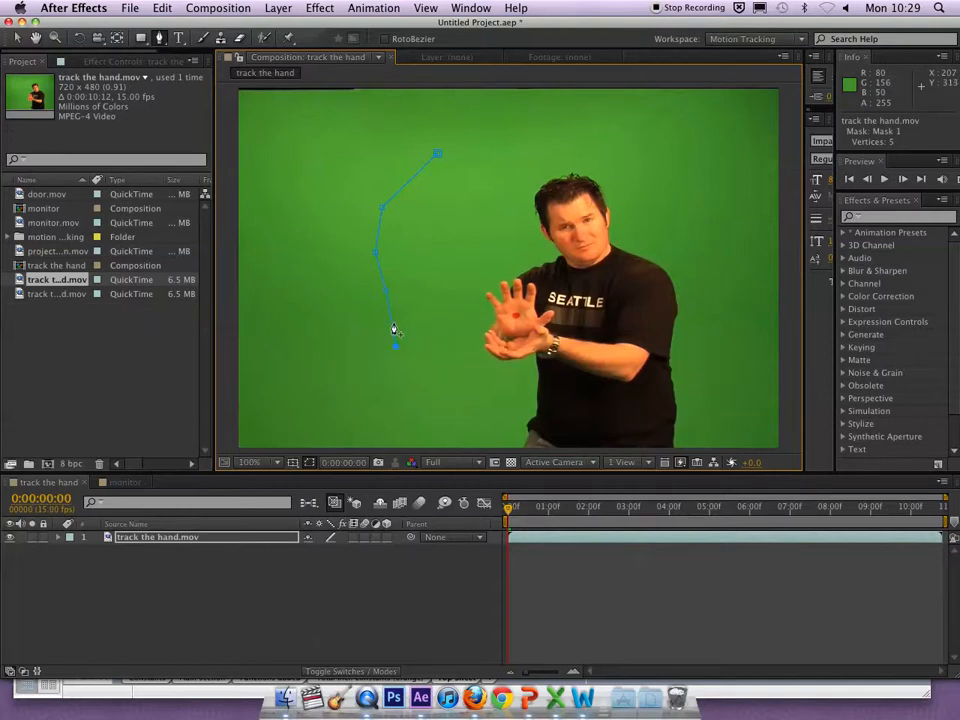
click(441, 315)
click(446, 258)
click(486, 204)
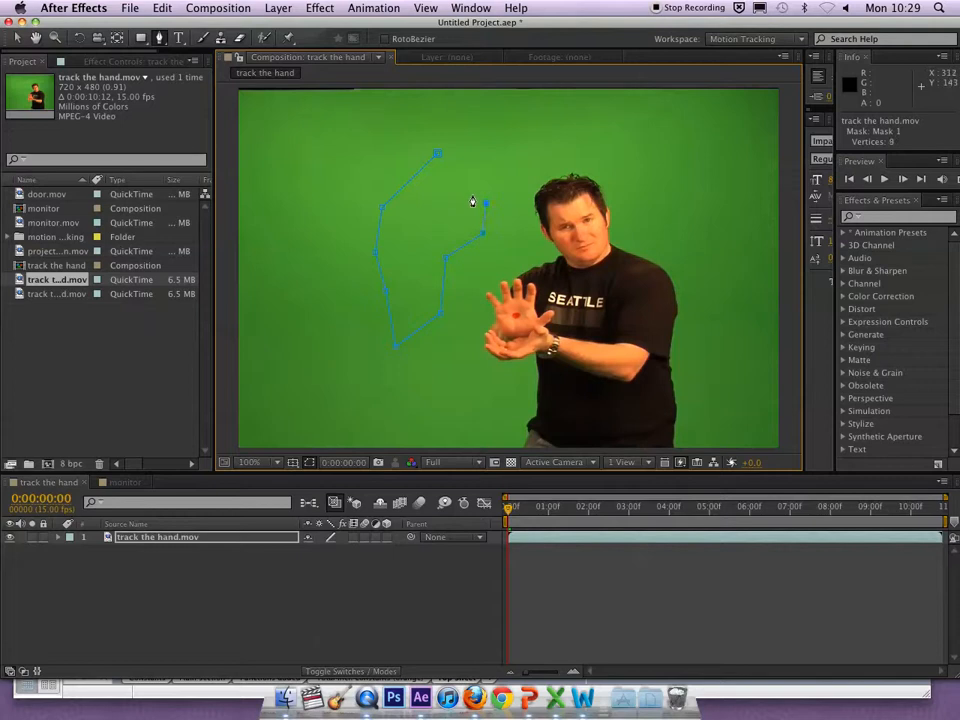
click(466, 191)
Undo every point of the open straight-segment mask path.
key(super+z)
key(super+z)
key(super+z)
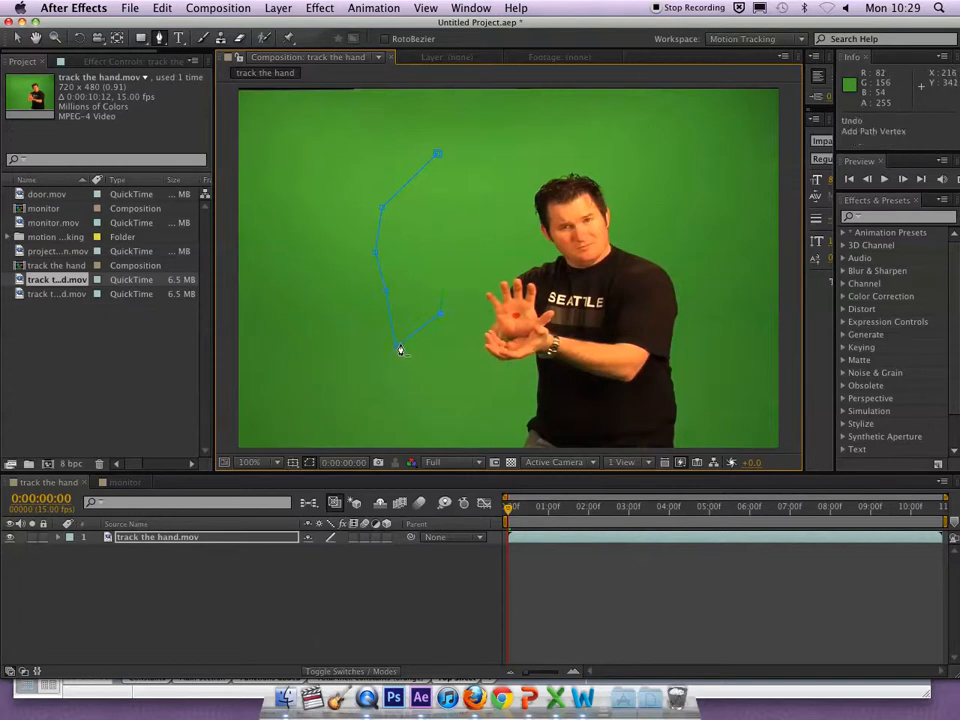
key(super+z)
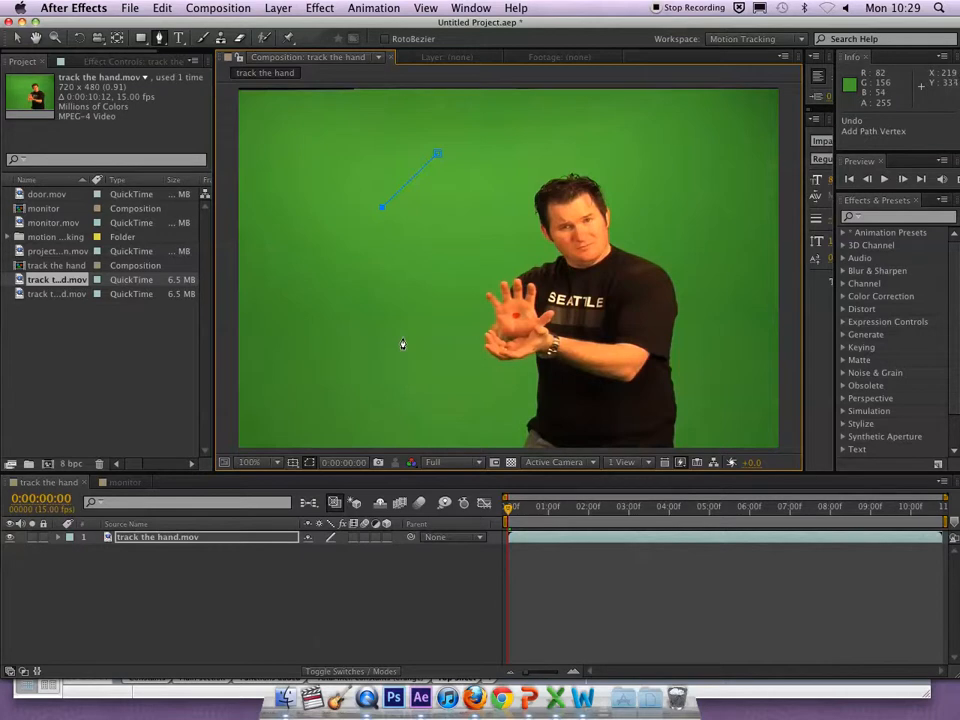
key(super+z)
key(super+z)
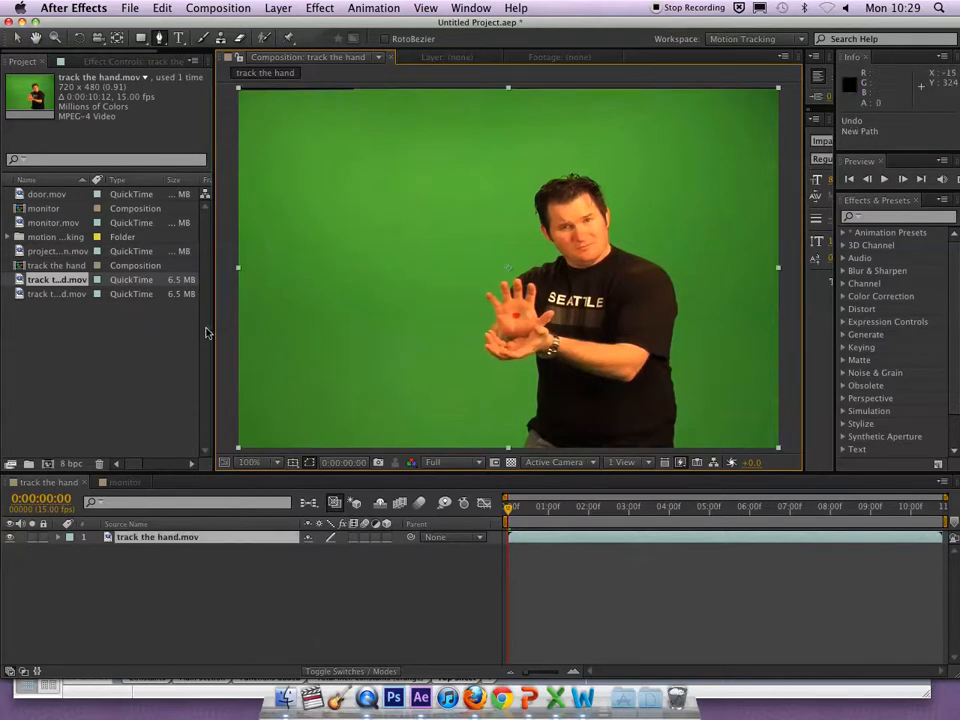
Create a new composition from monitor.mov and play it forward to 0:00:15:14, where the monitor is fully in view.
click(18, 224)
drag(18, 224, 47, 463)
key(space)
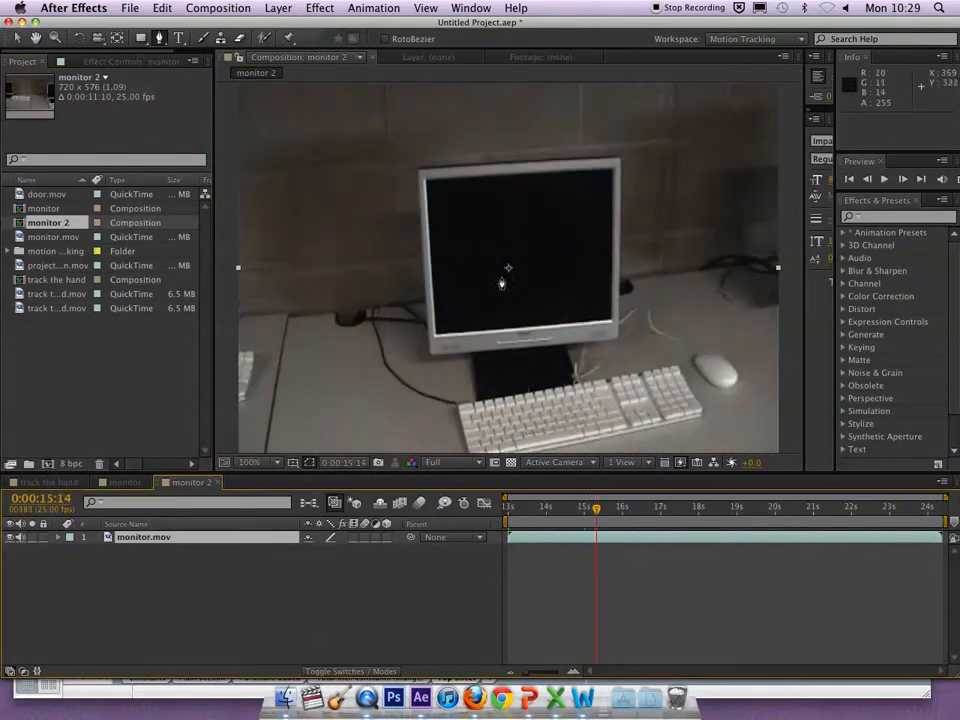
Draw a closed four-point mask along the outer corners of the computer monitor.
click(417, 169)
click(620, 157)
click(619, 338)
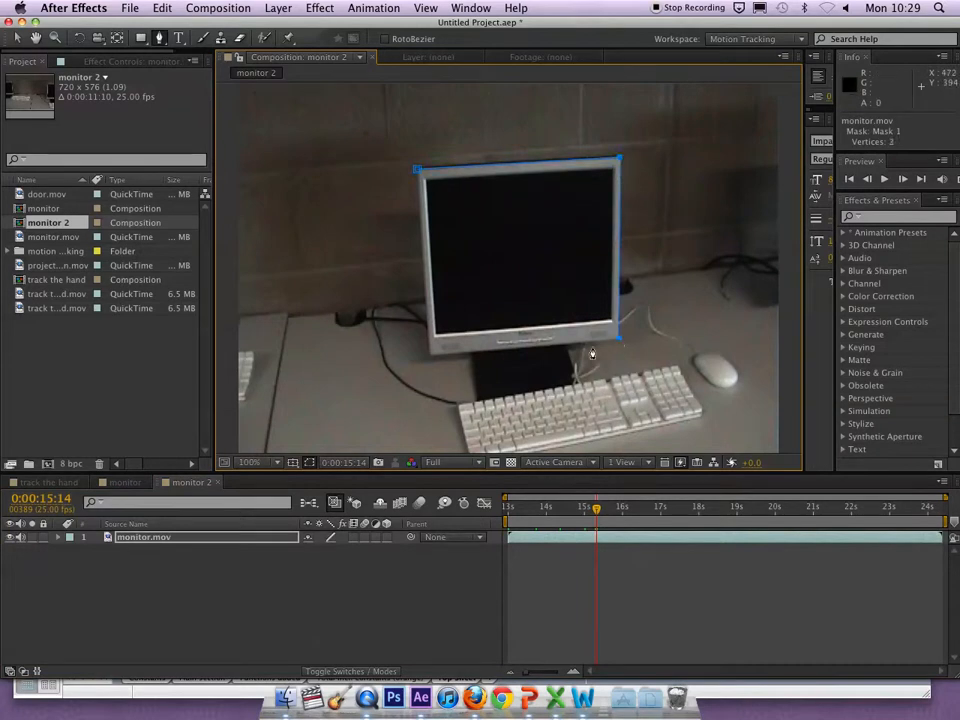
click(417, 169)
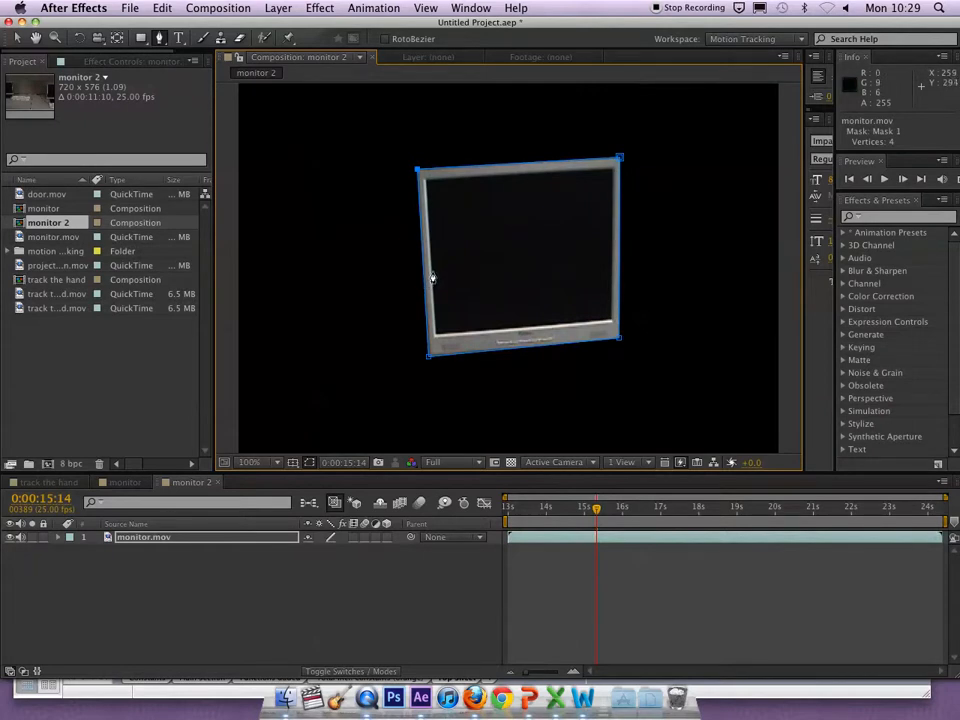
Undo the mask around the computer monitor.
key(super+z)
key(super+z)
key(super+z)
key(super+z)
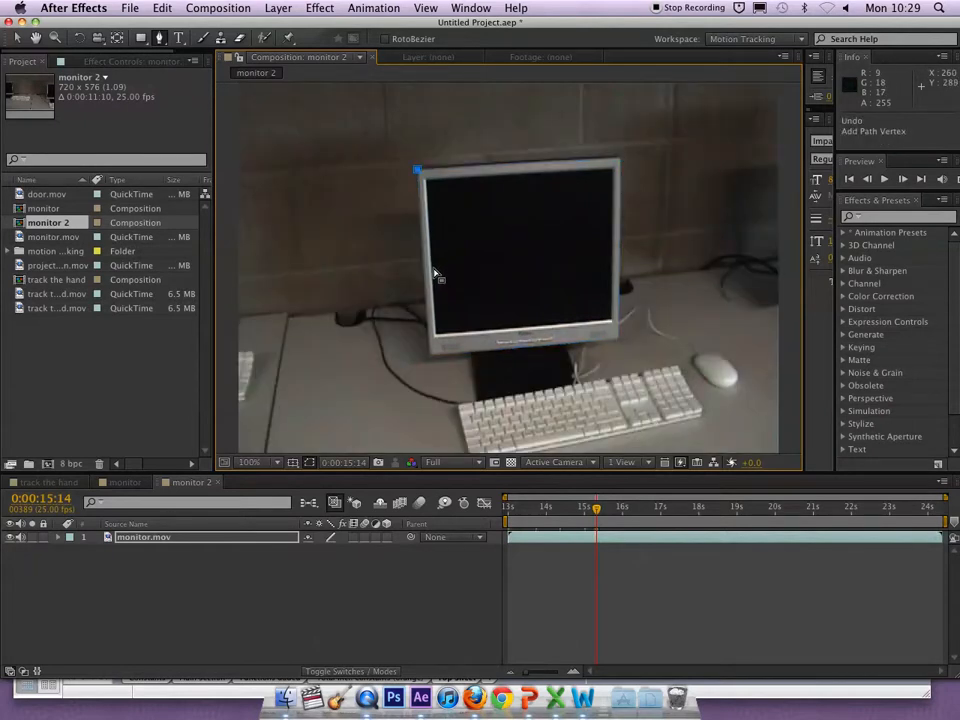
key(super+z)
Return to the track the hand composition and view the man's head at 200% before going back to 100%.
click(125, 483)
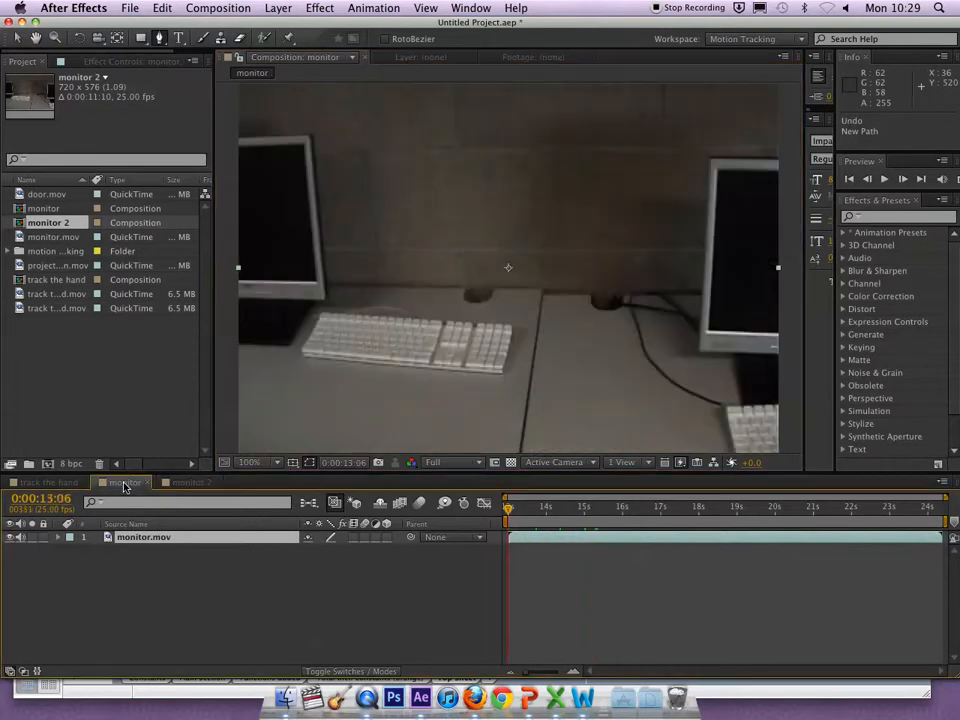
click(45, 482)
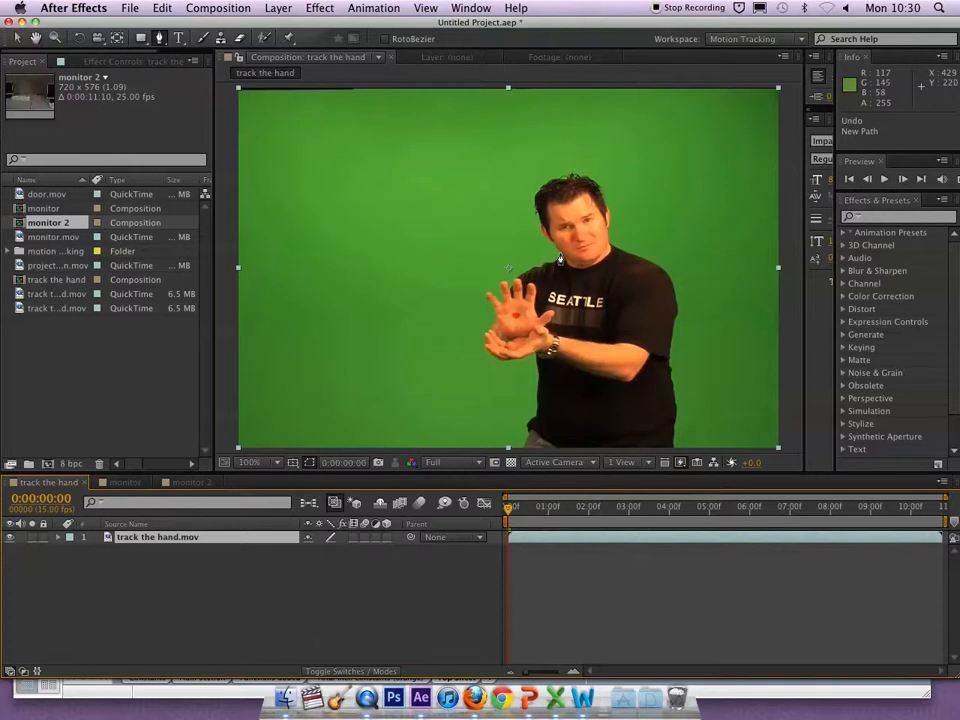
key(period)
key(h)
drag(563, 168, 422, 187)
key(g)
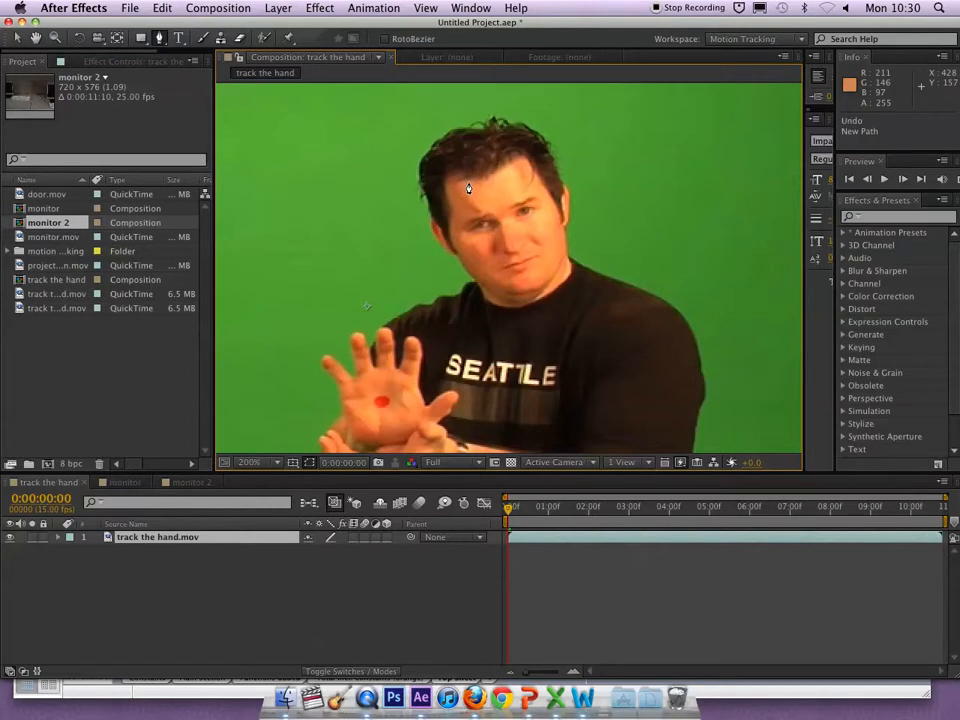
key(comma)
drag(389, 194, 493, 166)
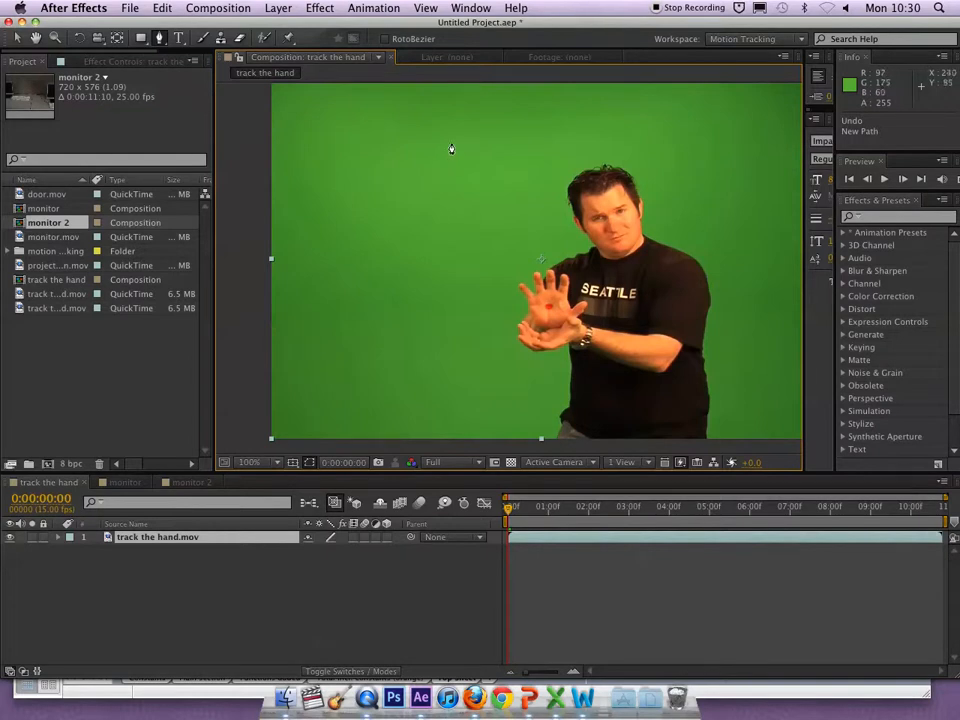
Draw an open eight-point mask path over the green screen, mixing straight segments with curved points.
click(456, 142)
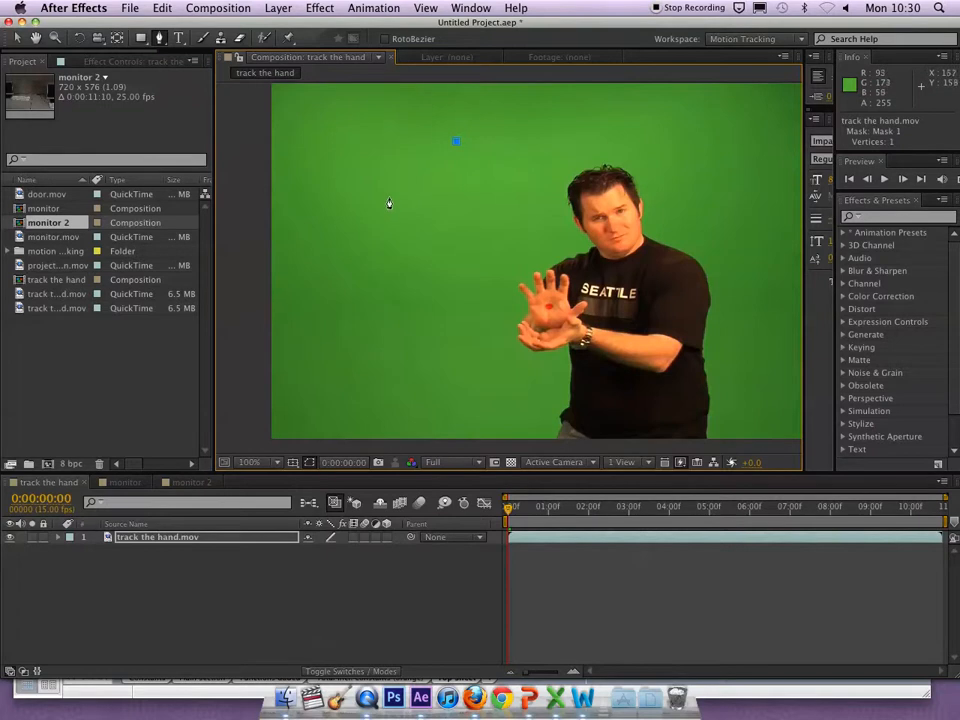
drag(392, 200, 391, 239)
click(455, 259)
click(456, 317)
click(481, 319)
click(486, 346)
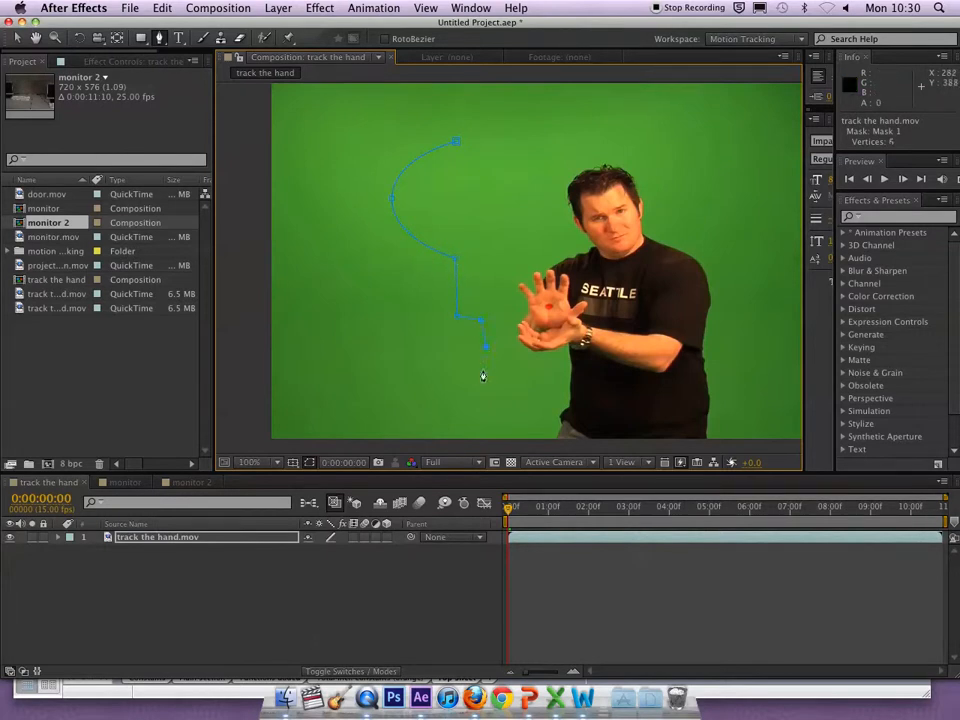
drag(512, 365, 512, 380)
click(488, 389)
Undo all points of the mixed curved and straight mask path.
key(super+z)
key(super+z)
key(super+z)
key(super+z)
key(super+z)
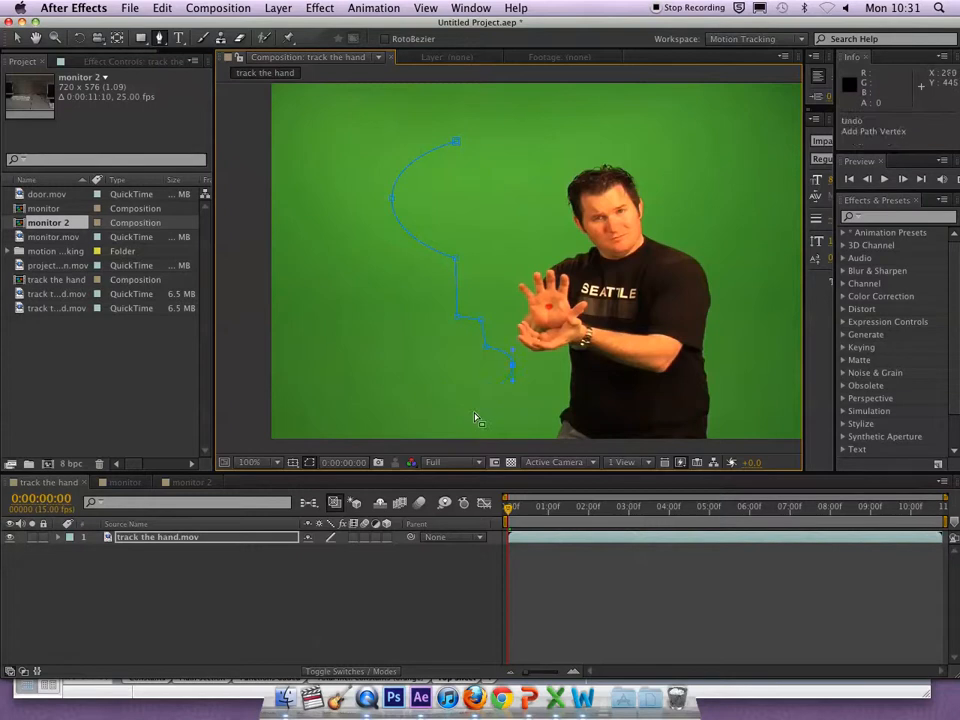
key(super+z)
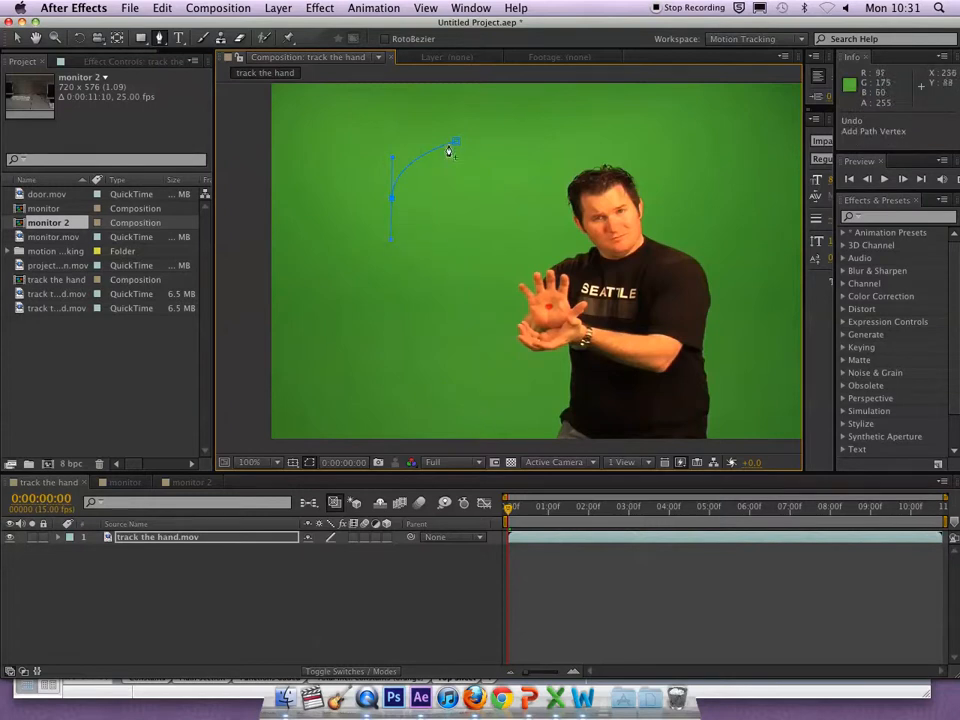
key(super+z)
key(super+z)
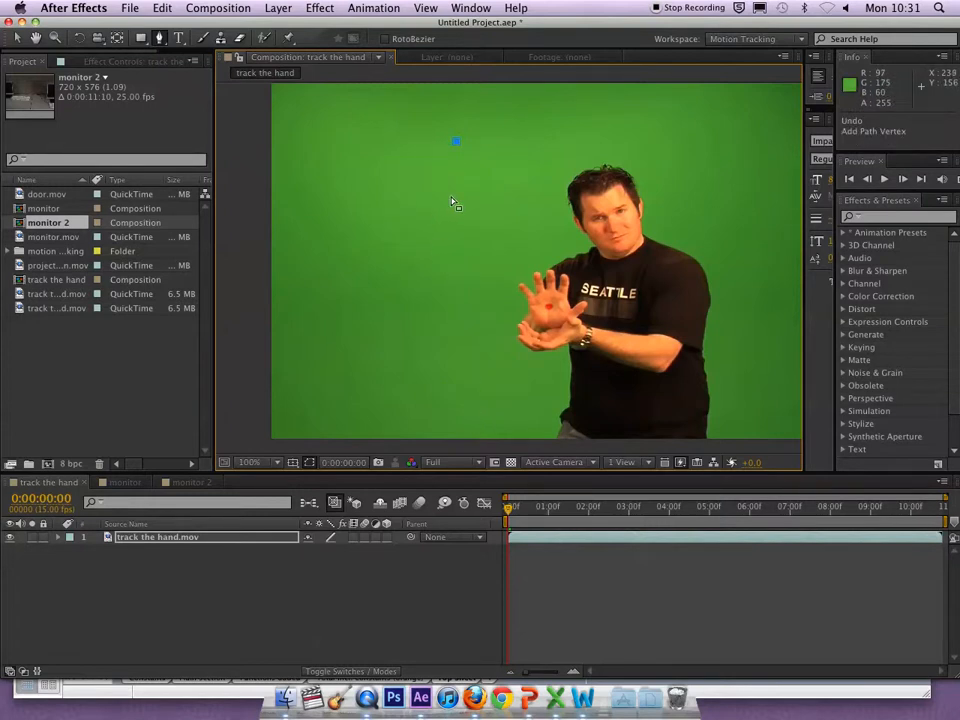
Start a mask at the top of the man's hair and trace down past the ear nearest his raised hand to the jaw.
click(598, 166)
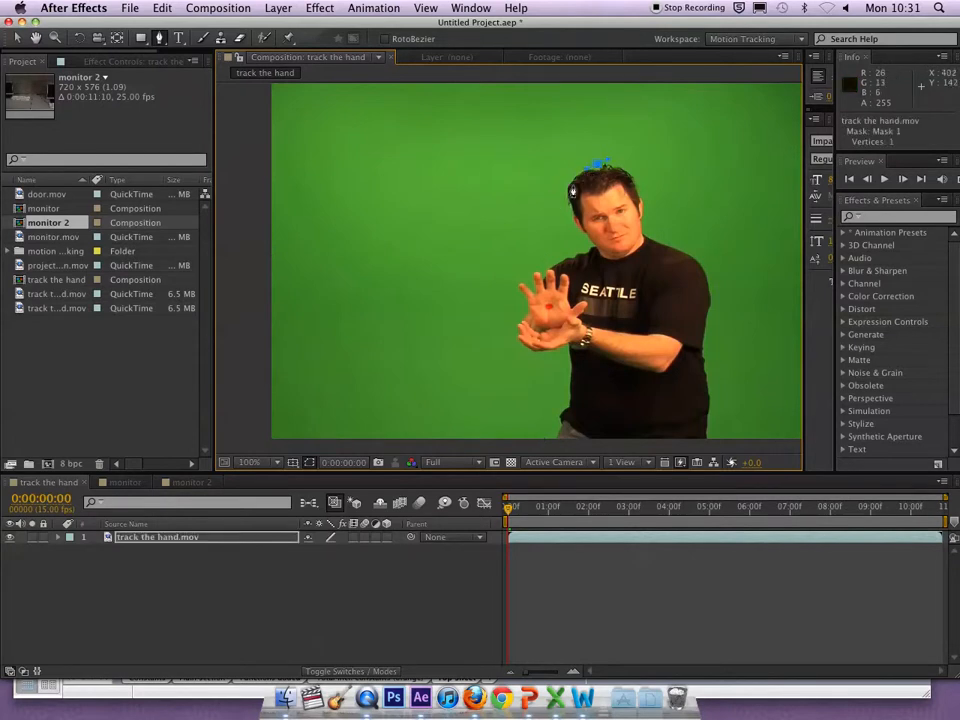
scroll(572, 195, up, 1)
drag(542, 262, 535, 207)
click(495, 214)
click(500, 247)
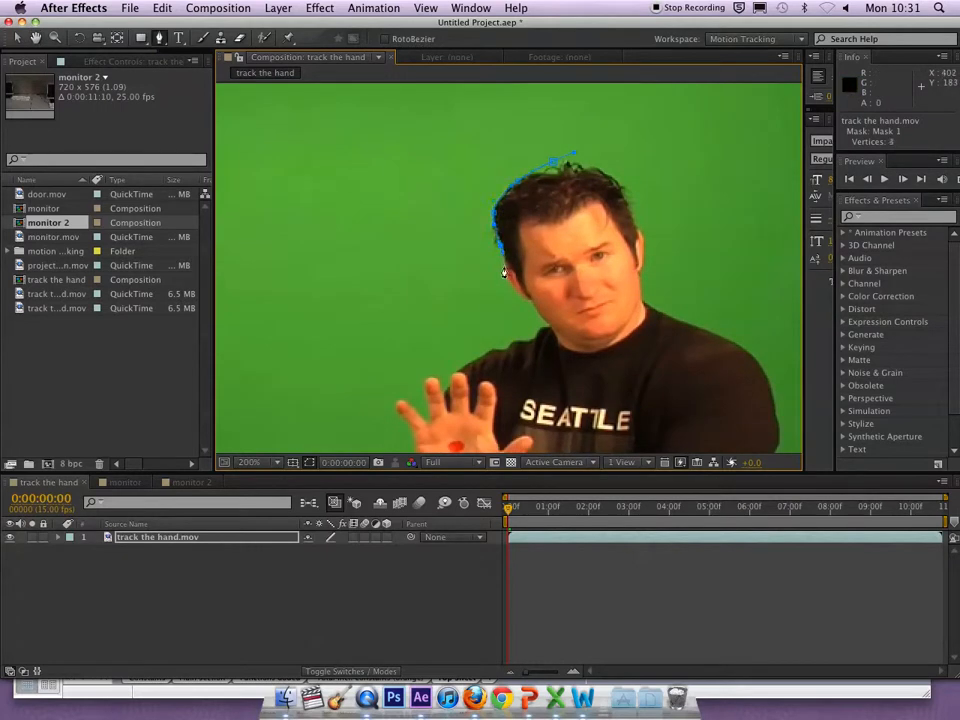
click(513, 293)
click(529, 302)
click(556, 334)
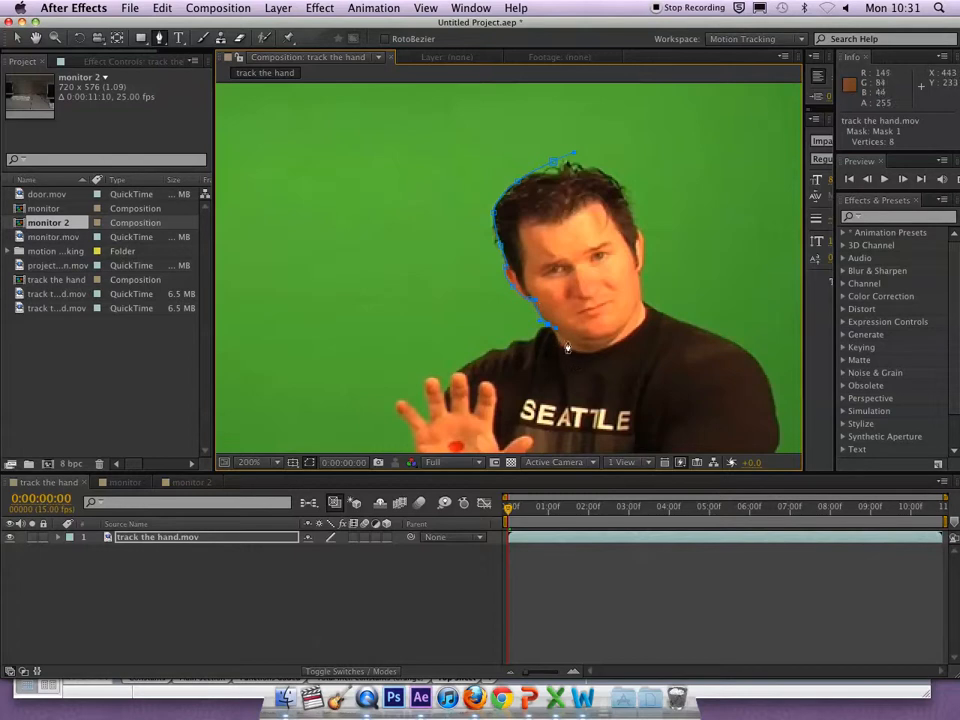
Continue the mask under the chin and up the opposite cheek to the other ear.
click(641, 311)
click(638, 281)
click(644, 254)
click(639, 234)
Trace the rest of the hair back to the starting point to close the head mask, and select the entire mask.
scroll(636, 231, up, 1)
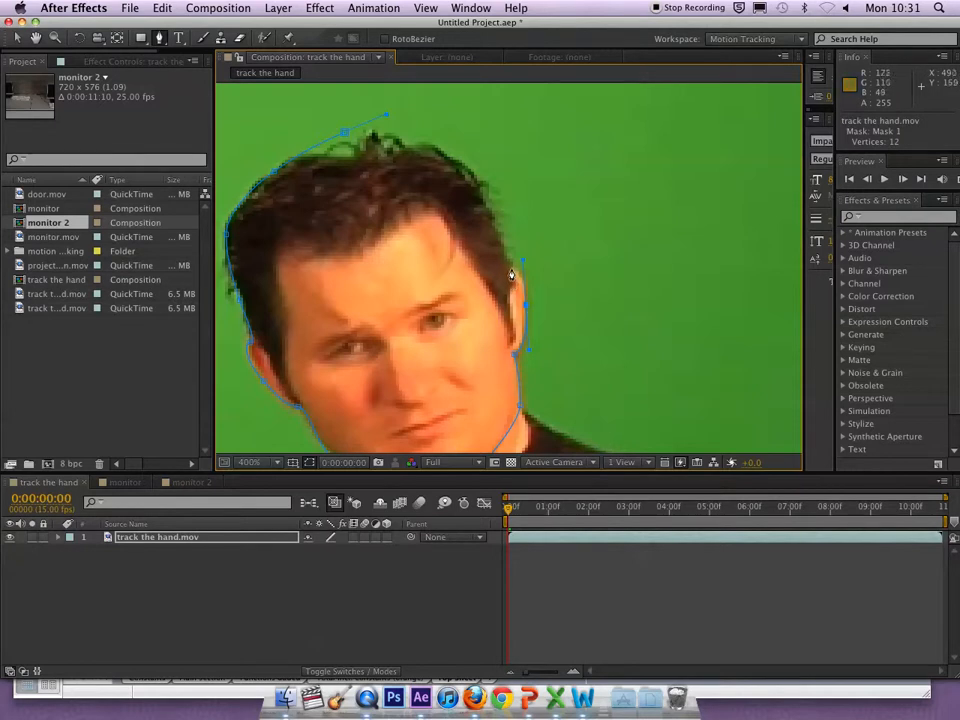
click(498, 226)
click(493, 210)
click(486, 191)
click(460, 165)
click(428, 146)
click(407, 143)
drag(391, 131, 378, 129)
click(357, 127)
click(345, 137)
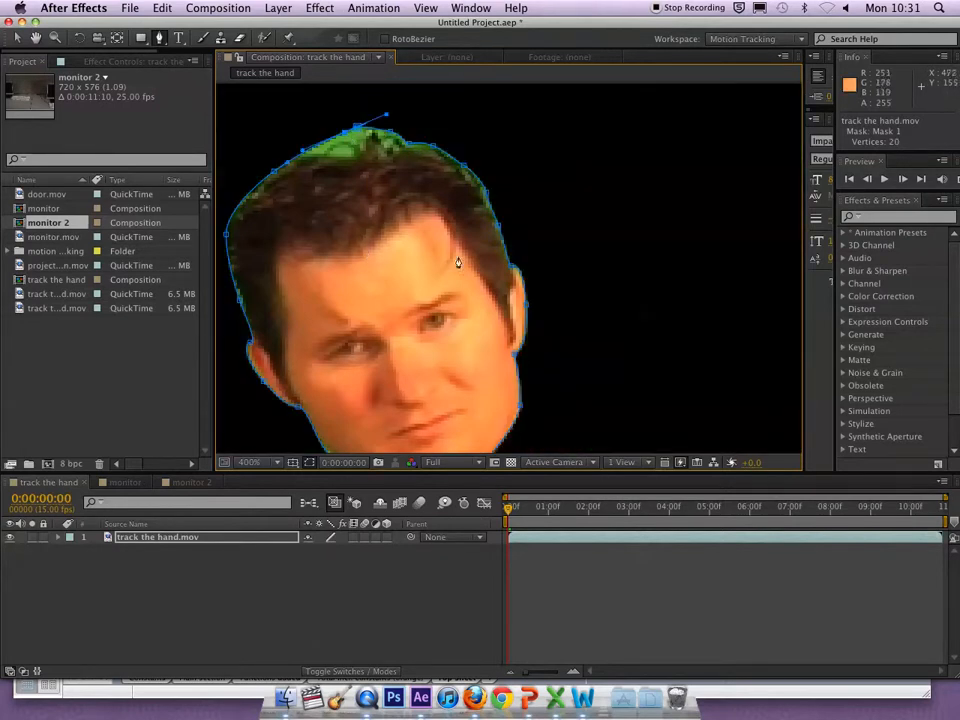
key(comma)
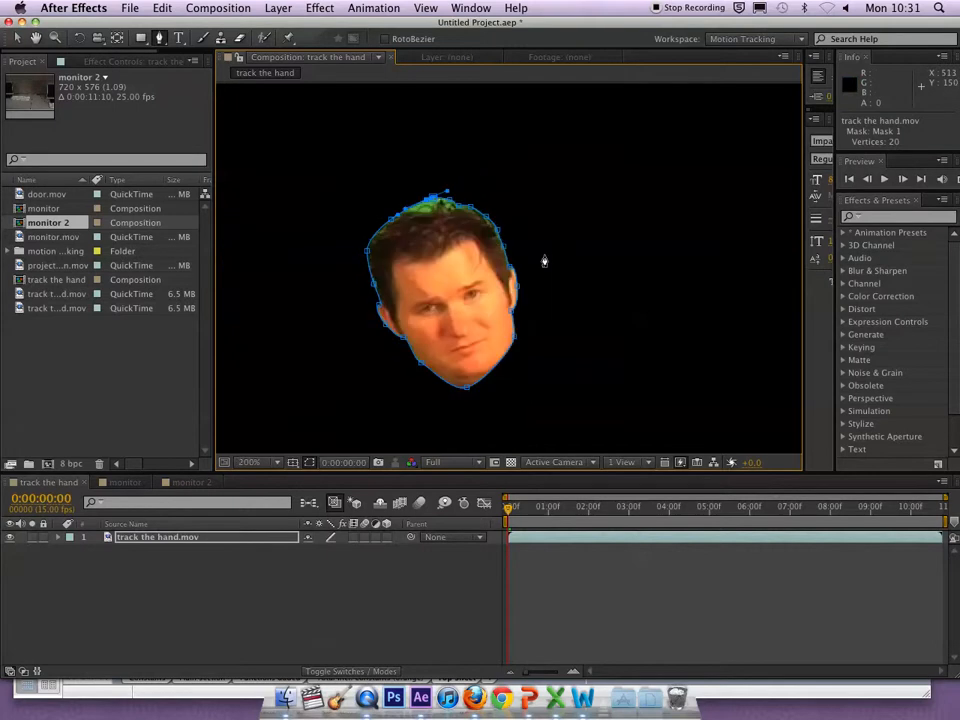
super+click(540, 331)
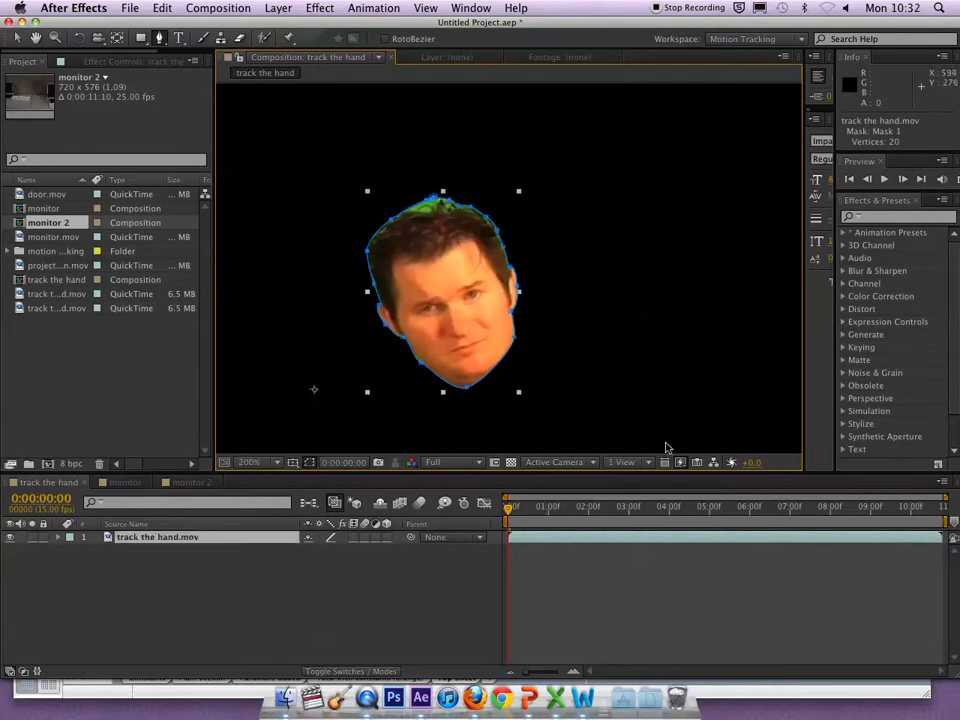
Preview the head cutout without its outline, undo the last mask point and delete Mask 1 from track the hand.mov.
click(330, 583)
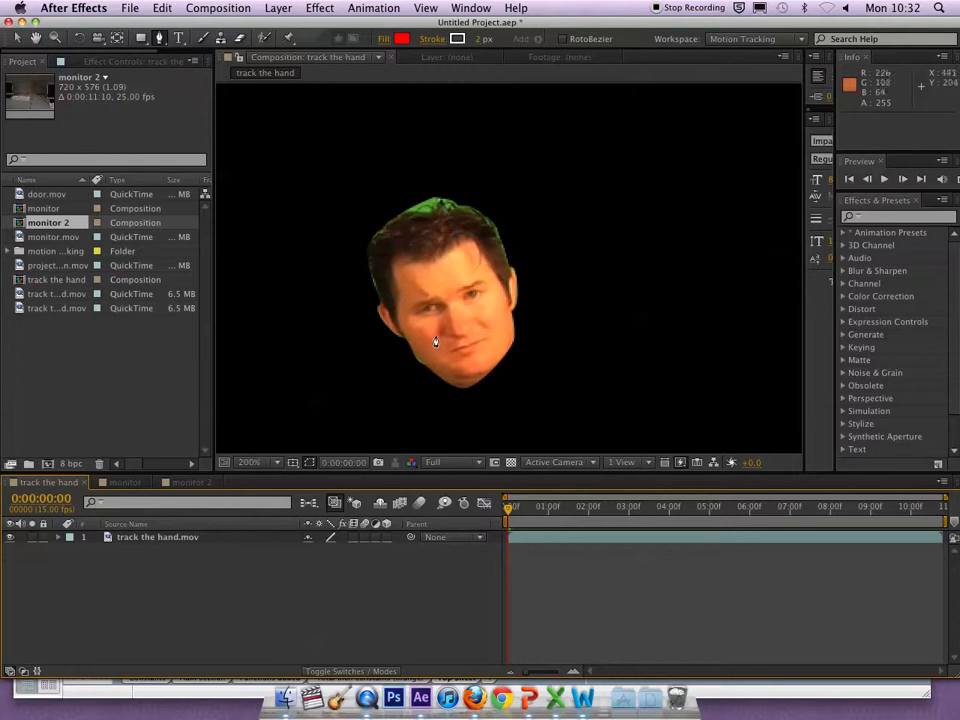
click(163, 538)
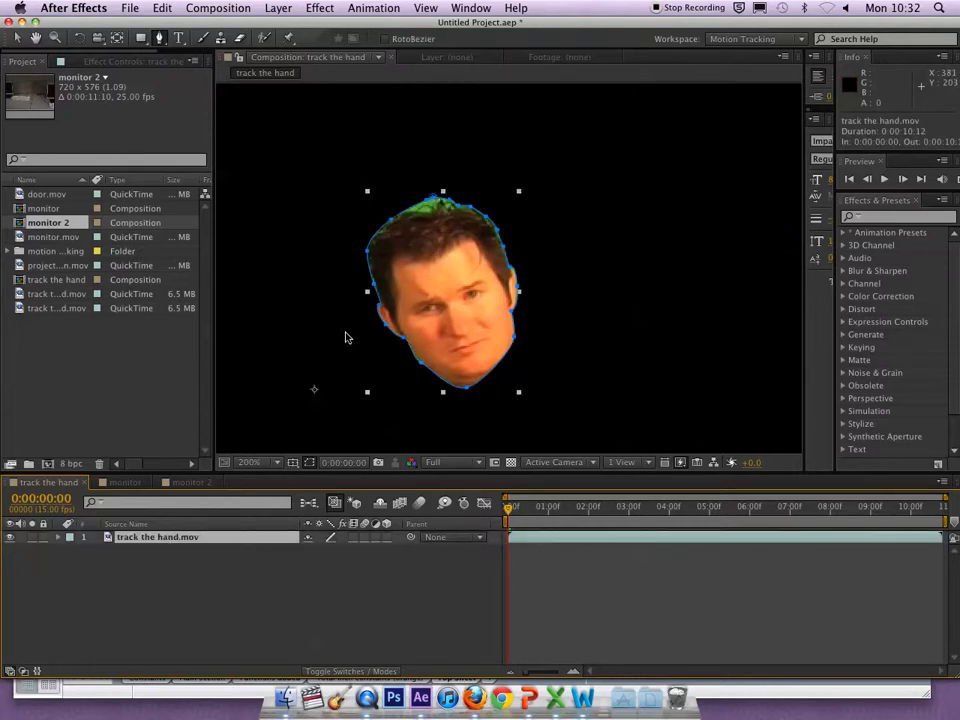
key(super+z)
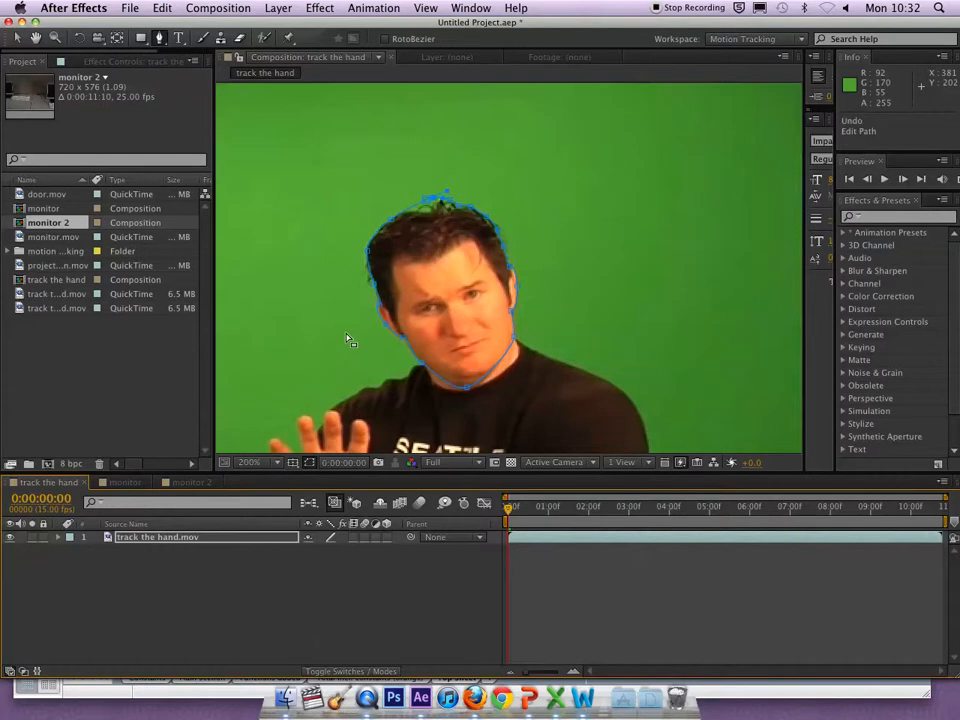
click(60, 538)
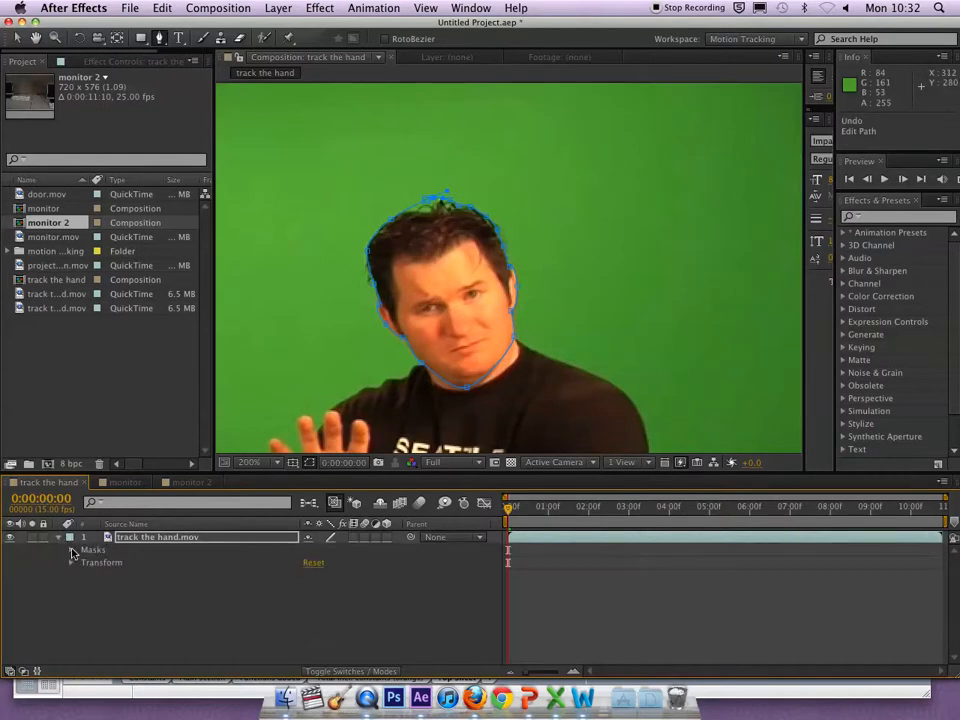
click(71, 550)
click(122, 564)
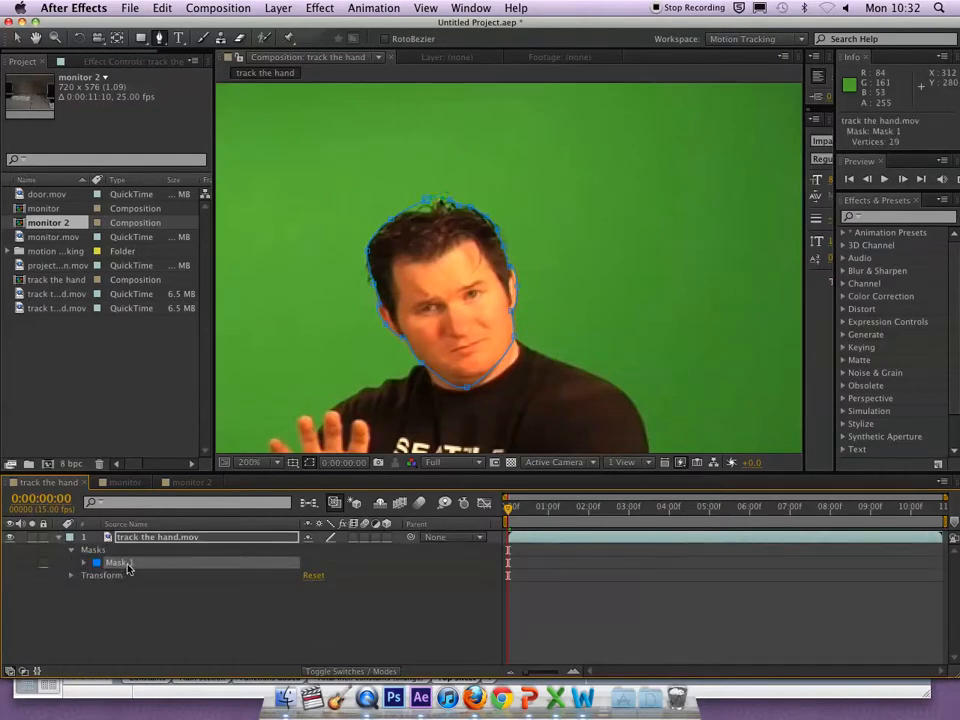
click(150, 565)
key(Delete)
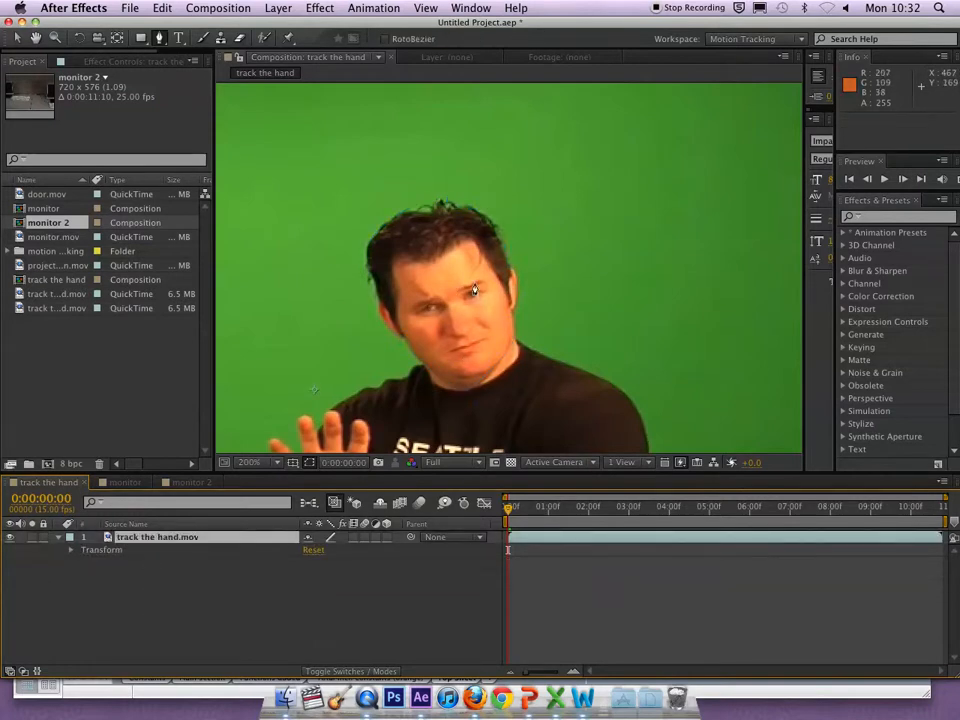
Start a practice mask on the empty green area with four curved points forming an open S-shaped path.
key(space)
drag(439, 308, 536, 244)
key(g)
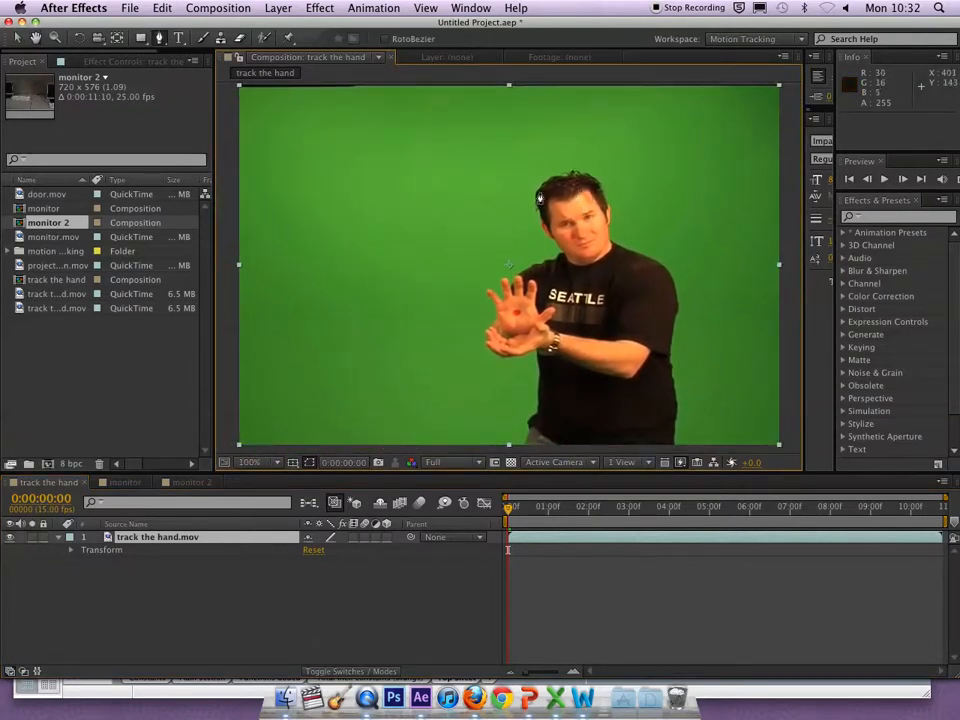
click(413, 141)
click(369, 171)
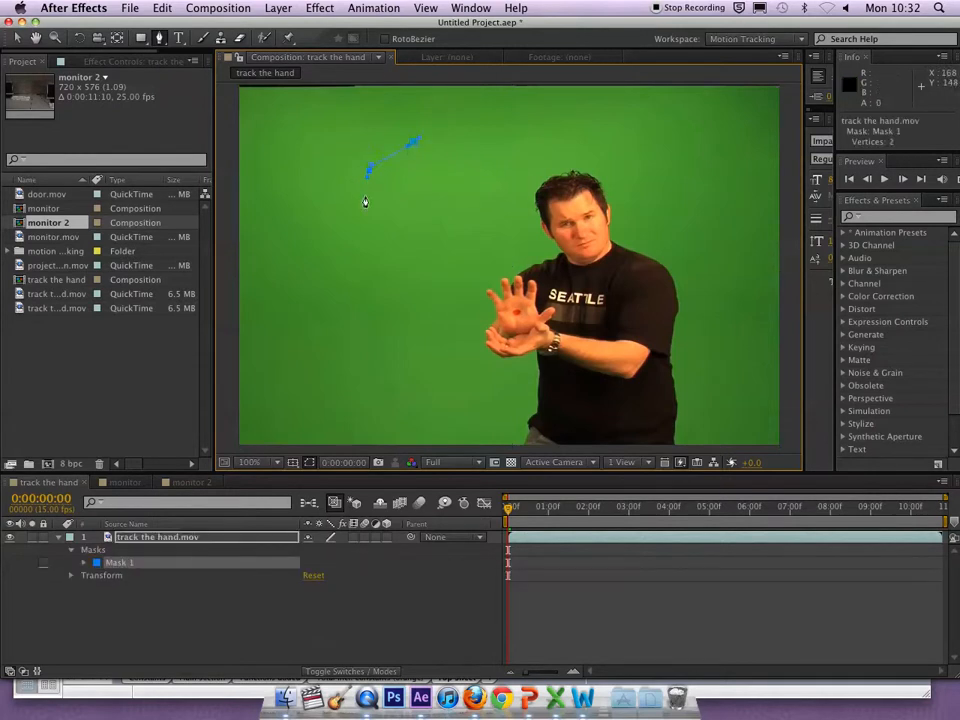
click(379, 261)
drag(365, 208, 352, 205)
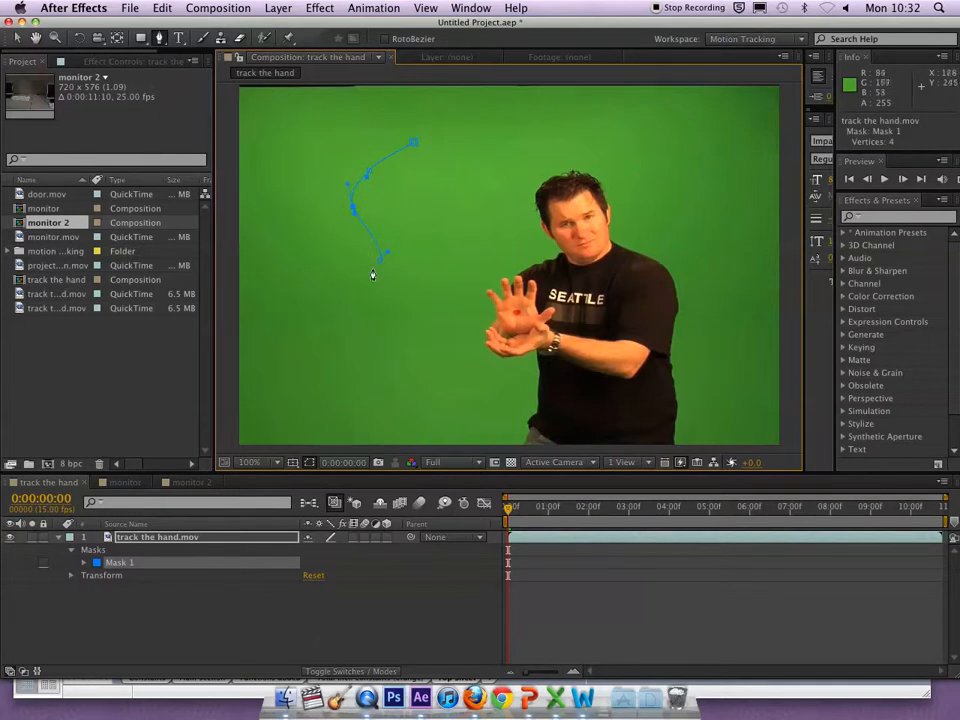
Try placing further mask points below the S-shaped path without selecting its end point, and undo the separate new paths.
click(356, 302)
key(super+z)
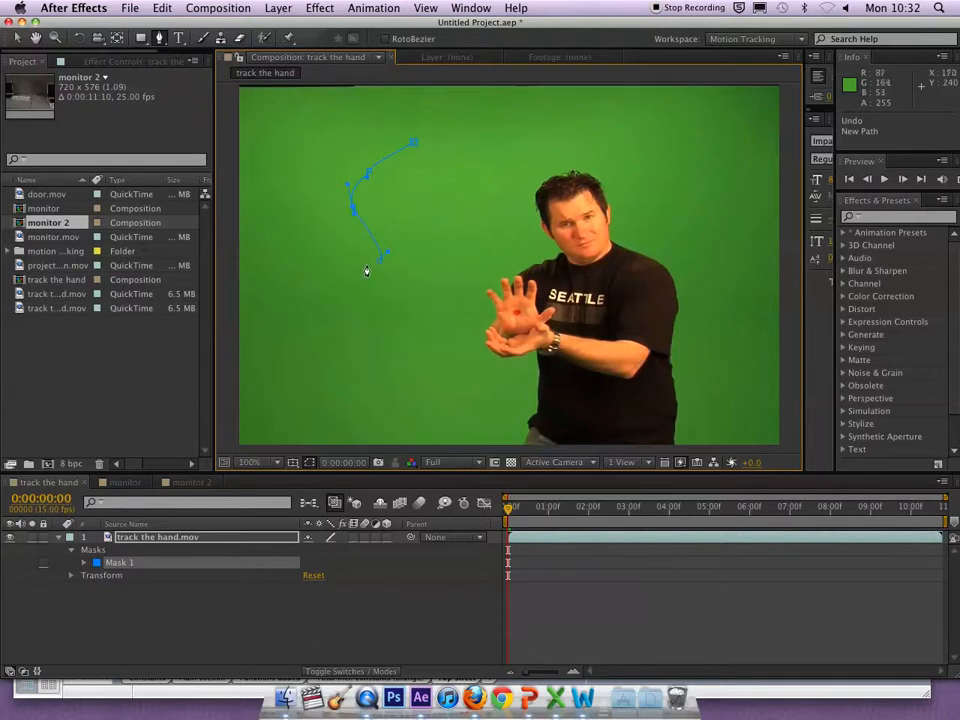
drag(349, 303, 345, 318)
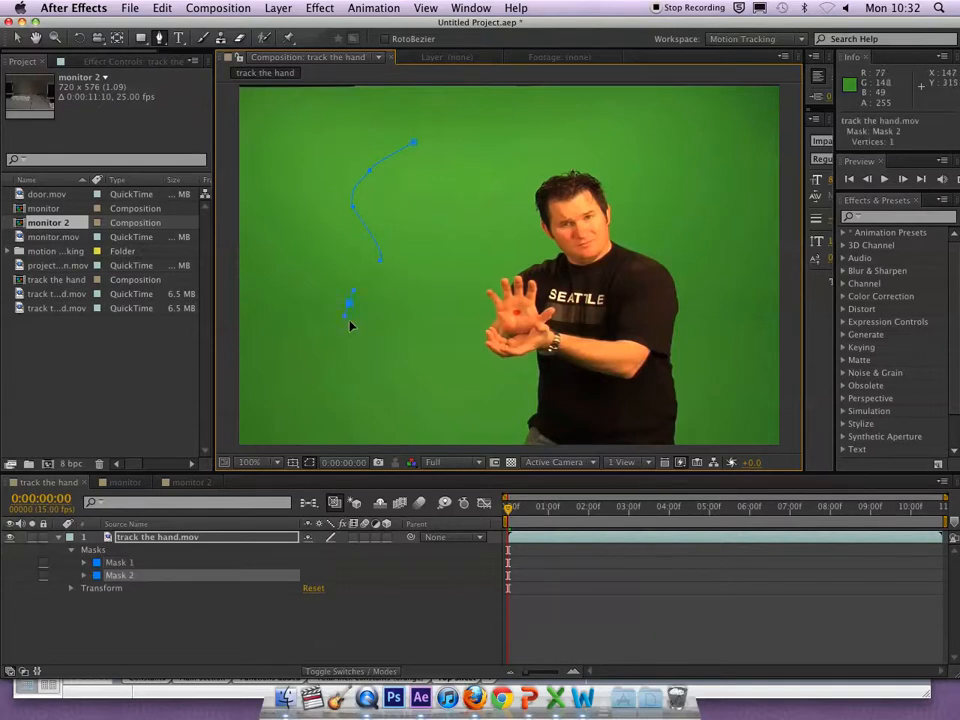
key(super+z)
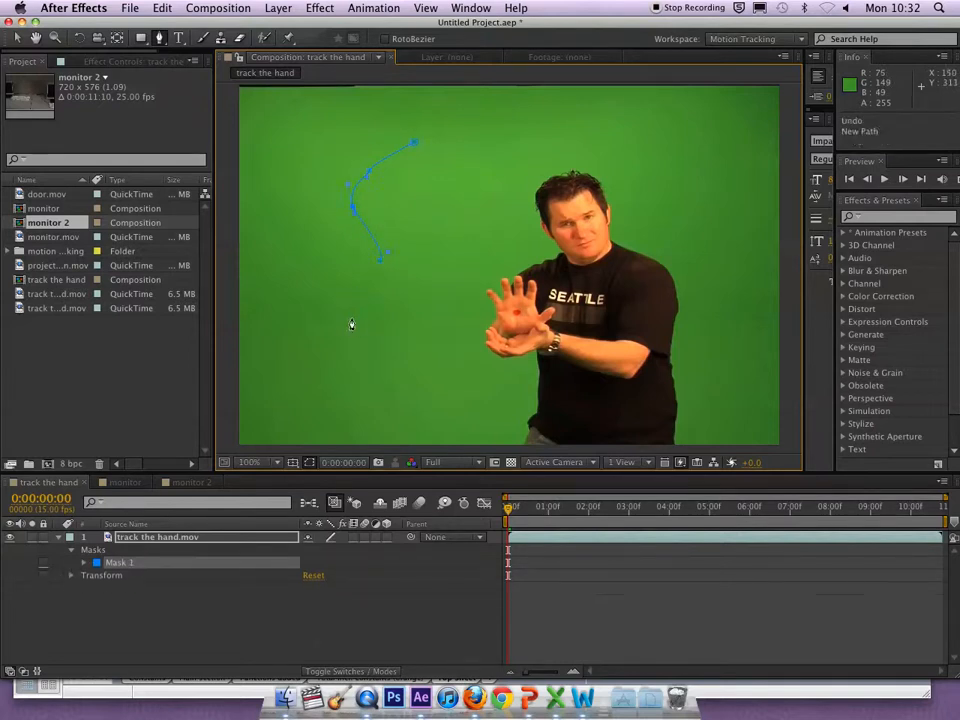
Resume Mask 1 from its last point and curve it around the bottom and up the side nearer the man.
click(380, 260)
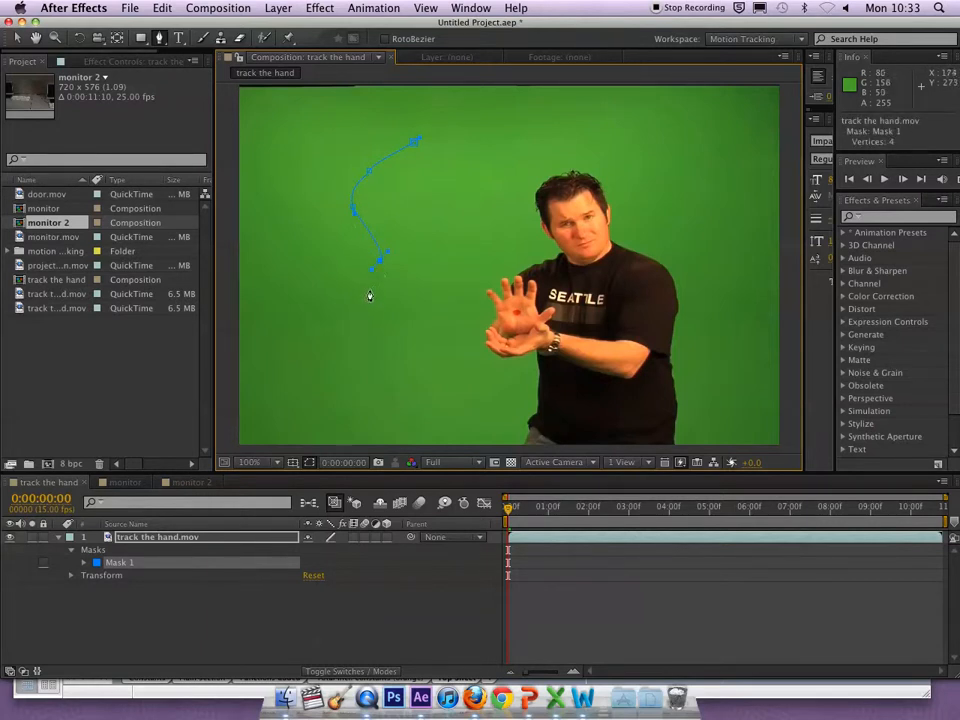
drag(364, 306, 407, 342)
drag(442, 236, 448, 216)
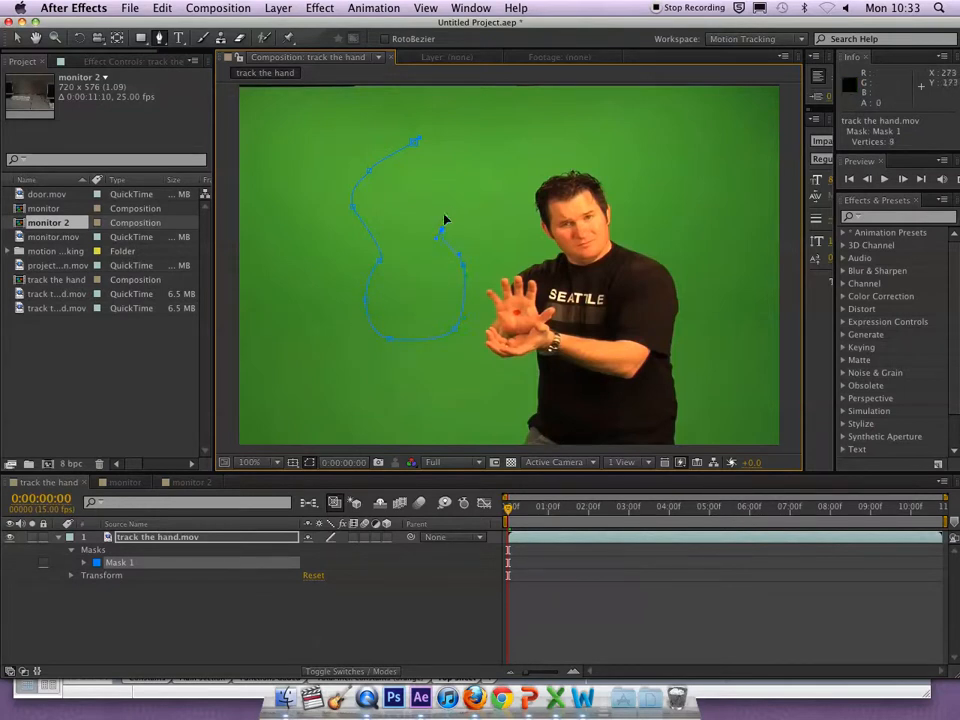
Deselect and reselect Mask 1, try adding a point with the whole mask selected, and undo the separate path.
click(201, 602)
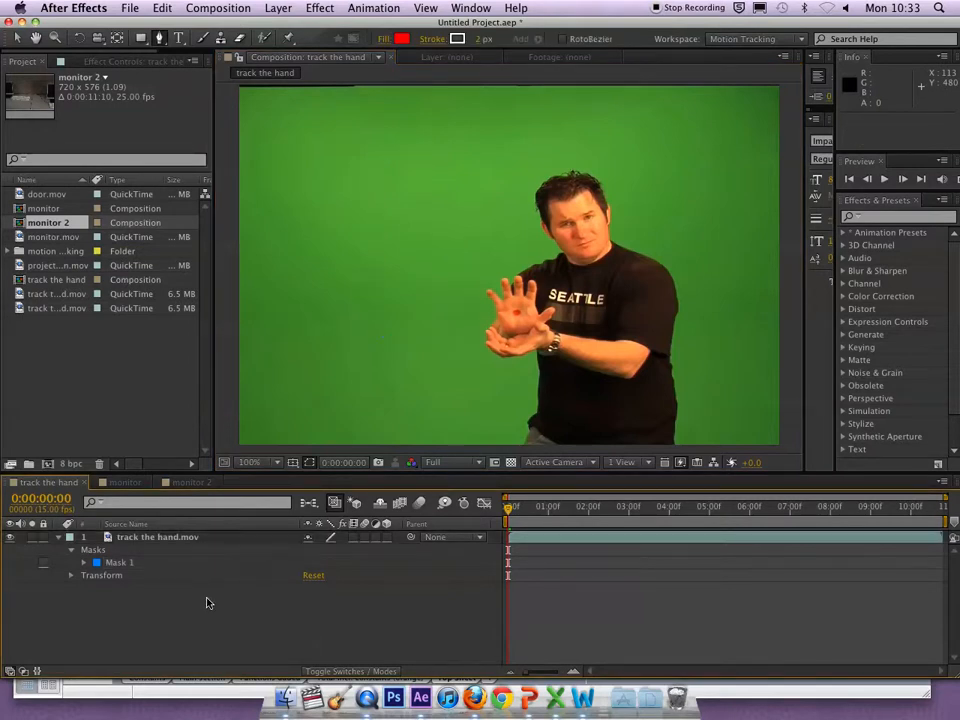
click(122, 562)
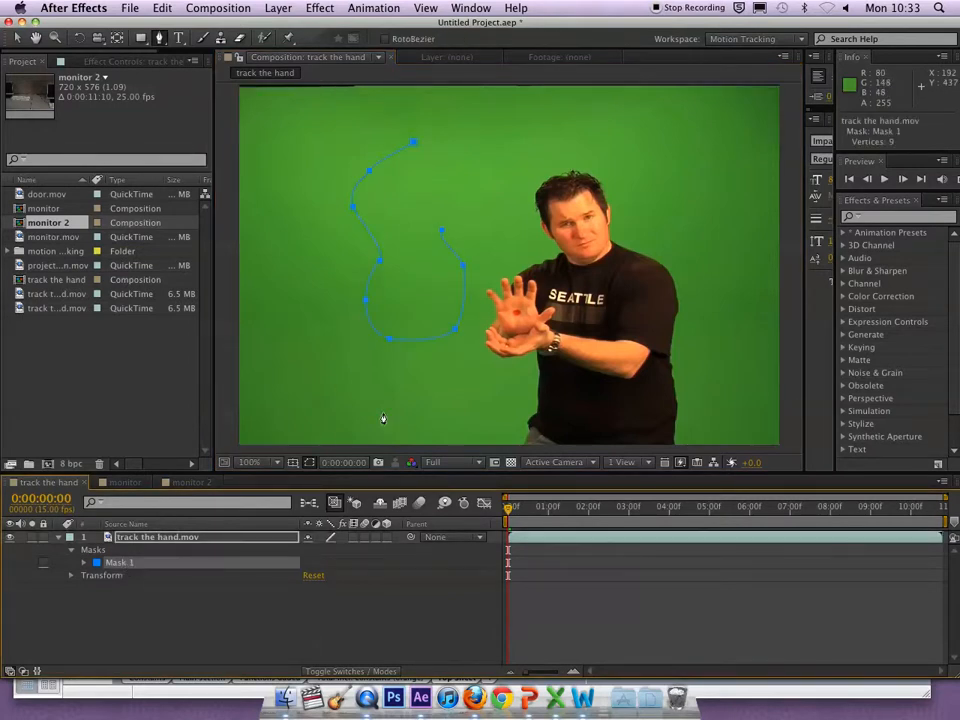
click(462, 195)
key(ctrl+z)
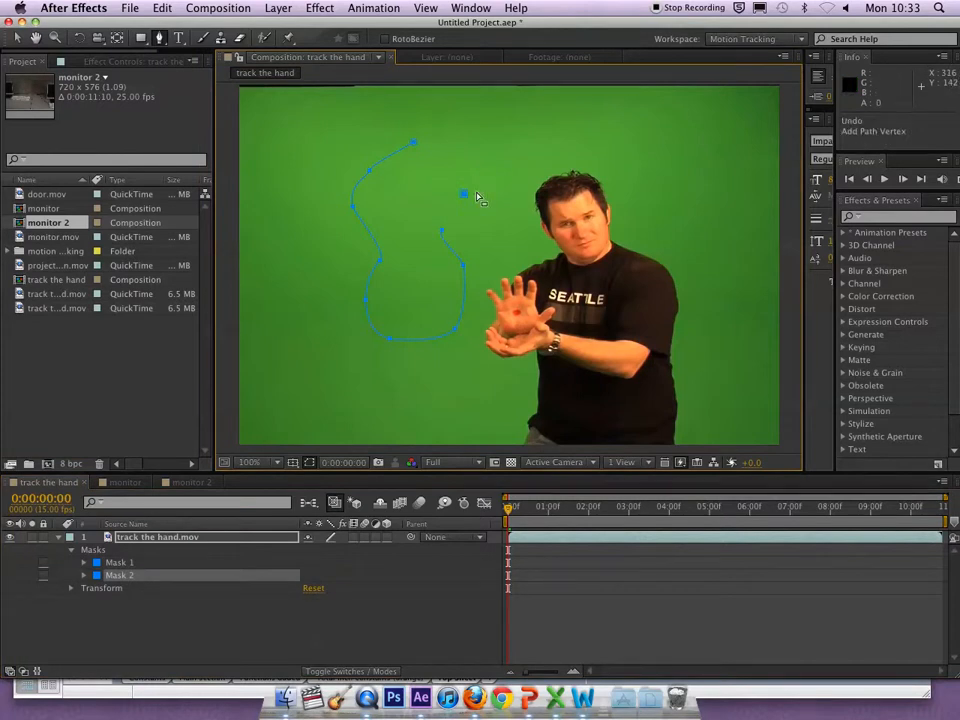
Select only the end point of Mask 1 and continue the curve upward to close to its starting point.
super+click(430, 249)
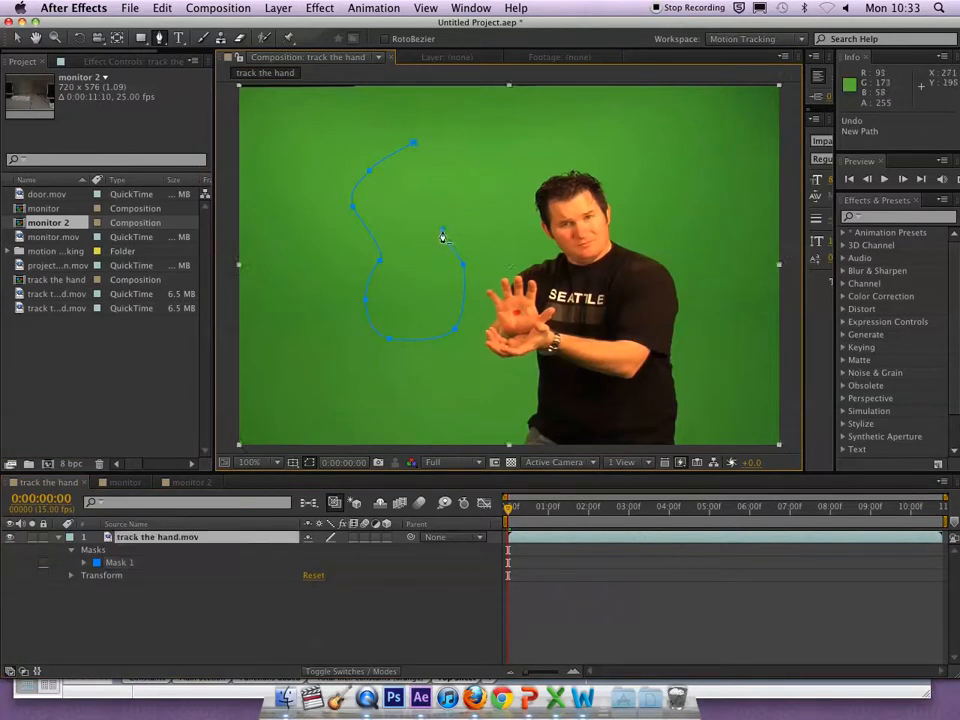
click(442, 232)
drag(463, 174, 449, 144)
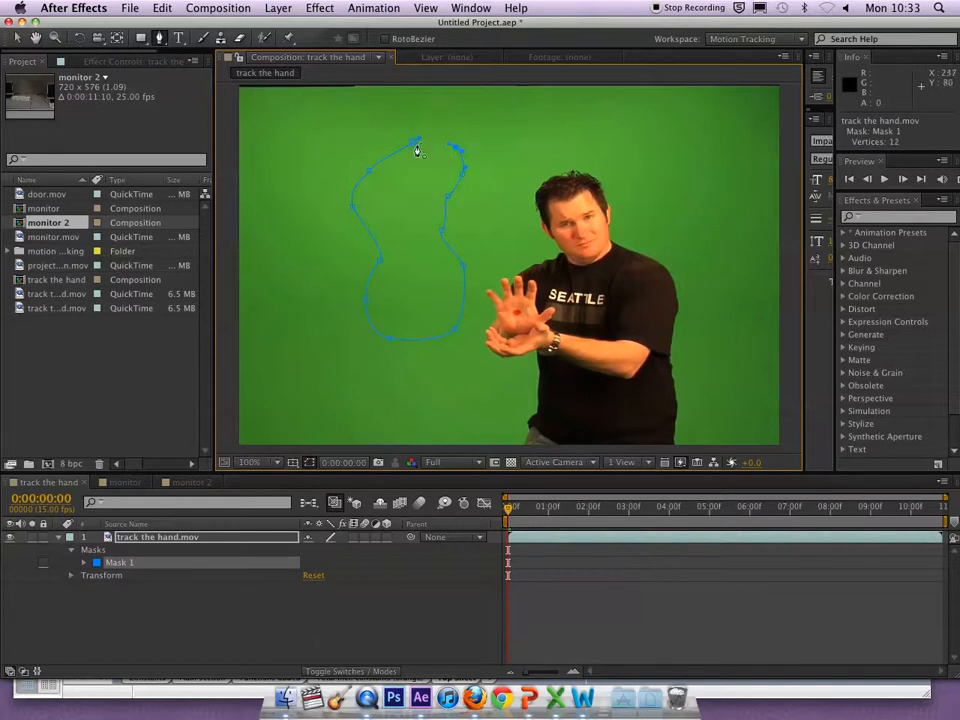
Move the waist vertices nearer the man, add a vertex on the opposite upper curve, and undo a vertex deletion.
click(435, 197)
mouse_move(450, 204)
mouse_down()
mouse_move(428, 212)
mouse_move(407, 247)
mouse_move(435, 210)
mouse_move(459, 223)
mouse_up()
click(436, 240)
click(389, 158)
click(352, 212)
key(super+z)
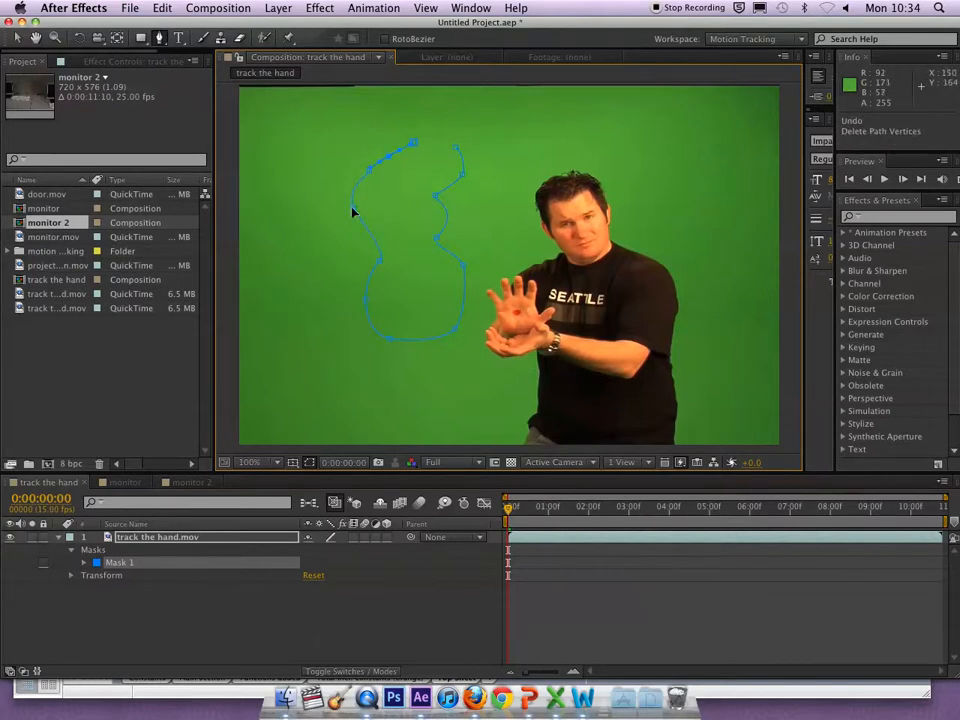
Rotate and lengthen the Bezier handles of the lower waist vertex on the mask's side nearer the man.
key(period)
key(period)
drag(322, 203, 549, 291)
key(space)
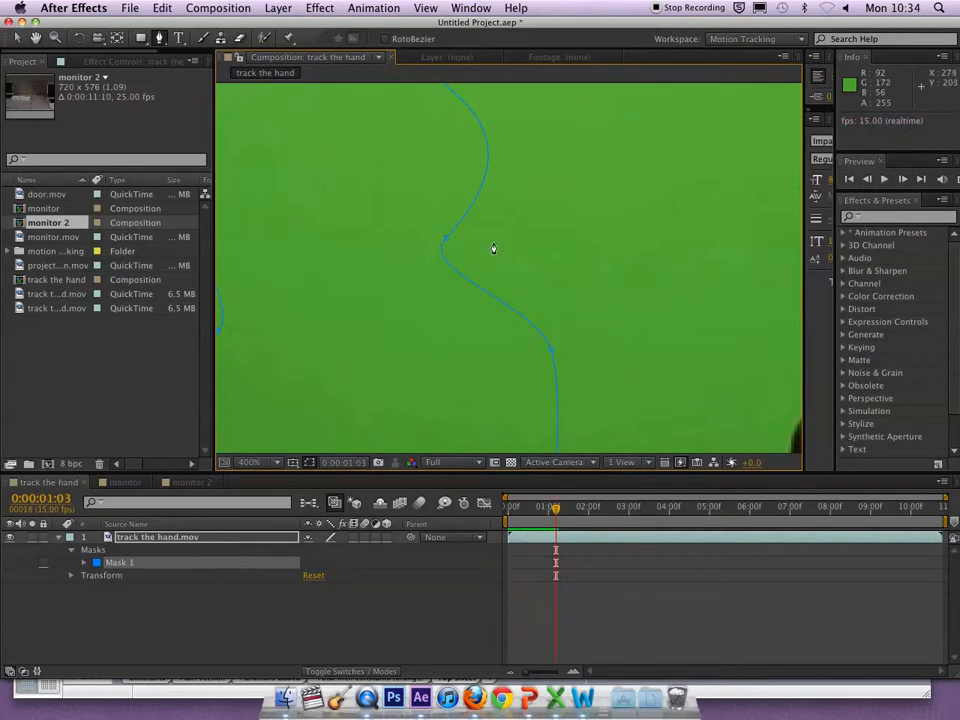
key(comma)
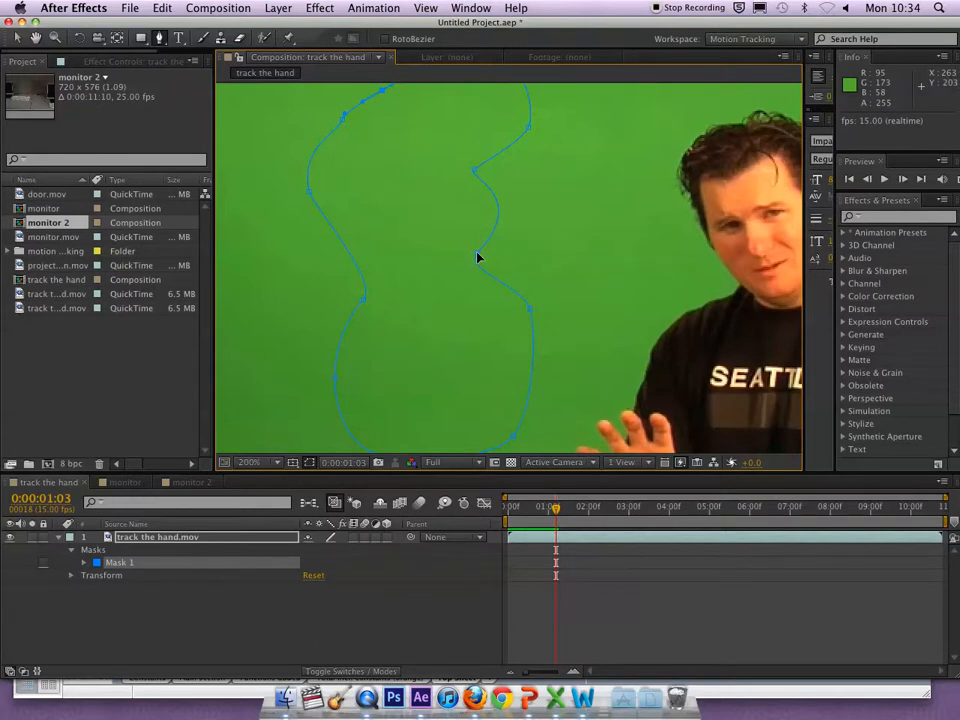
drag(477, 257, 519, 206)
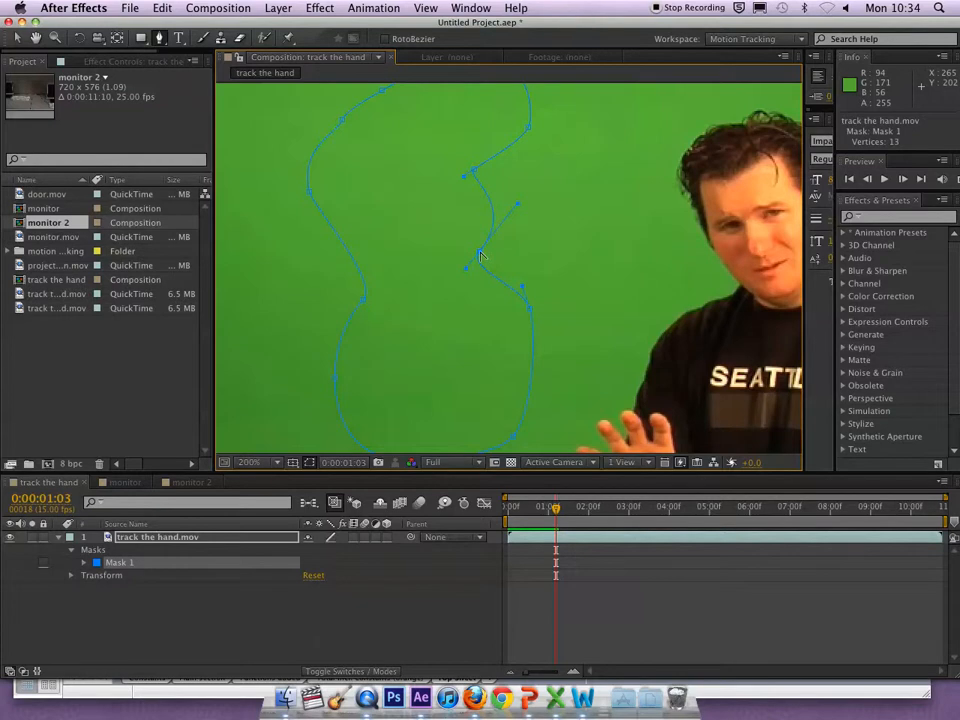
click(479, 255)
click(480, 256)
drag(482, 265, 472, 206)
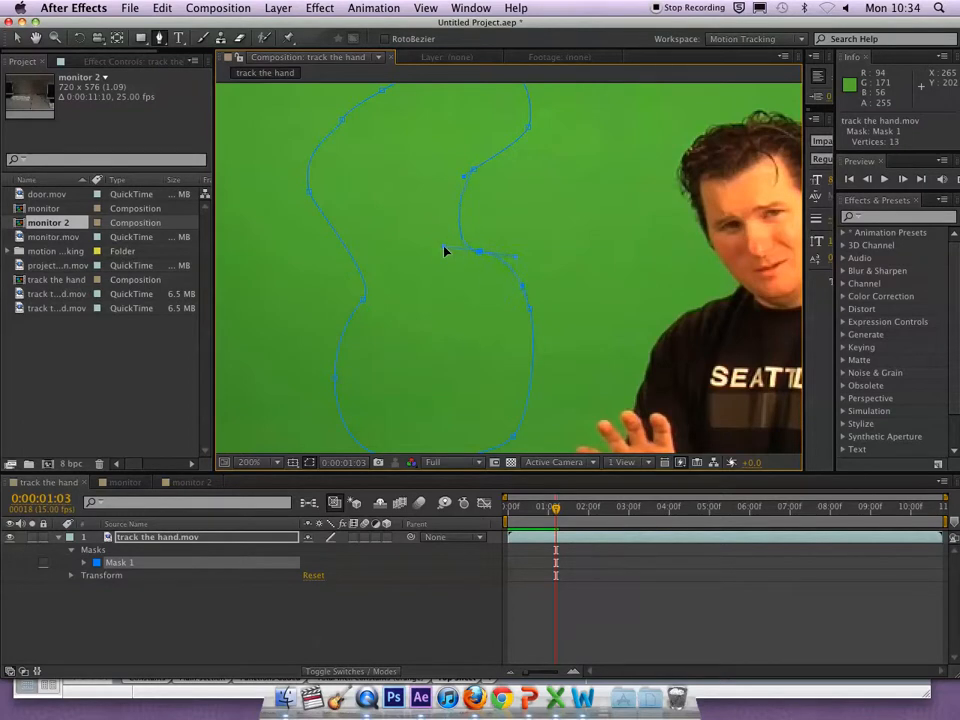
Break the handles of that waist vertex apart and point both downward to form a sharp corner.
drag(430, 263, 442, 312)
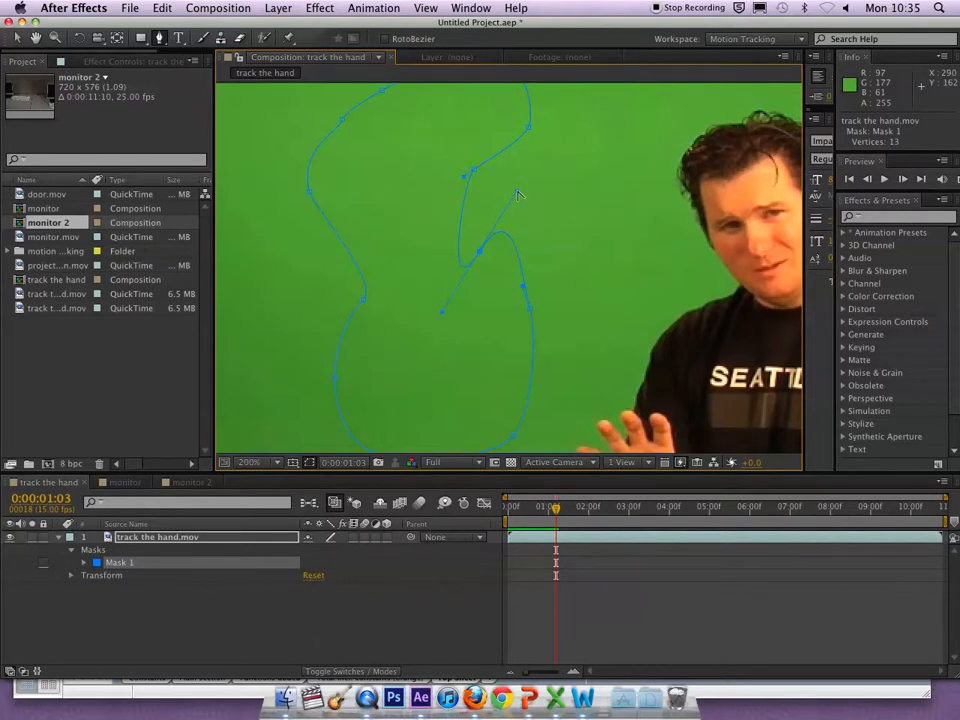
drag(517, 193, 499, 266)
drag(457, 327, 452, 336)
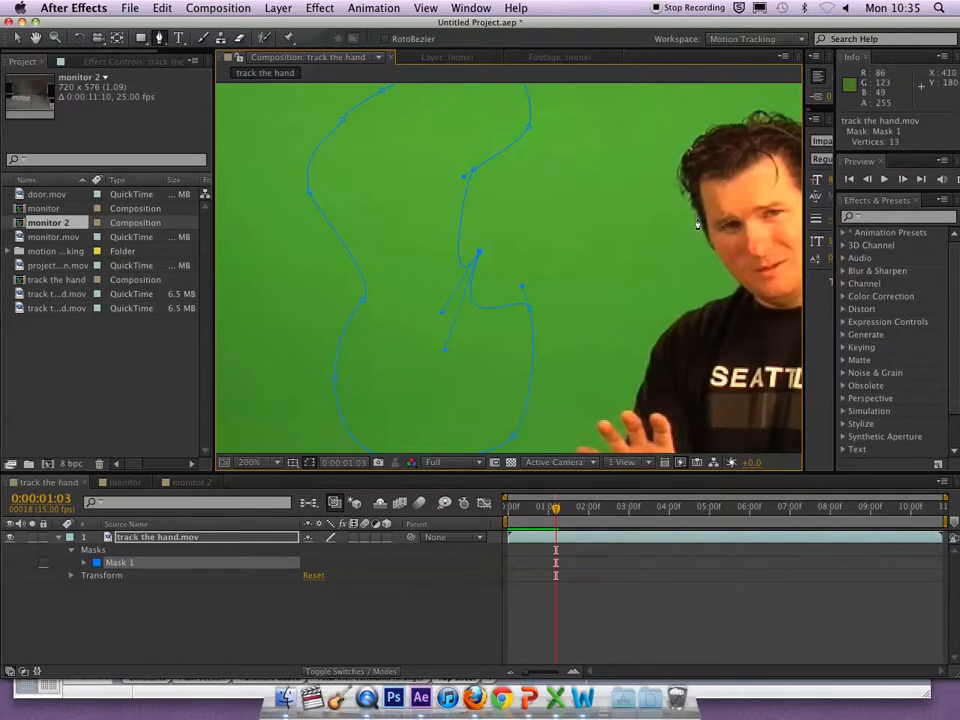
Delete the practice Mask 1 from the layer.
click(136, 564)
key(Delete)
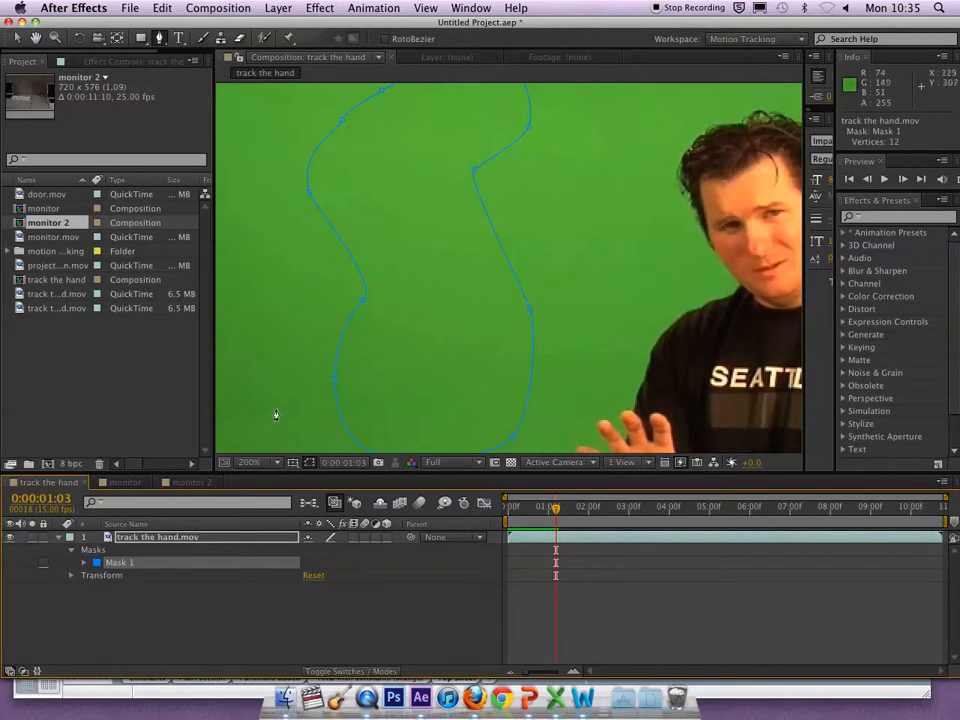
key(Delete)
Trace an open mask from the man's sideburn down his jaw to the neck and along his shoulder.
key(h)
drag(695, 237, 482, 264)
key(g)
key(period)
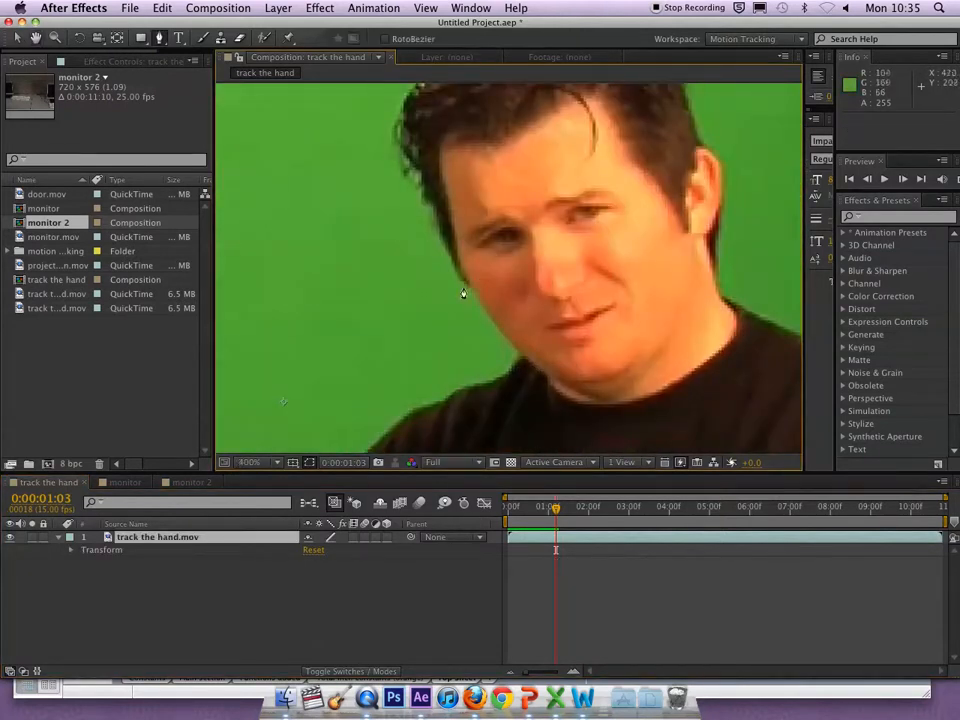
click(433, 216)
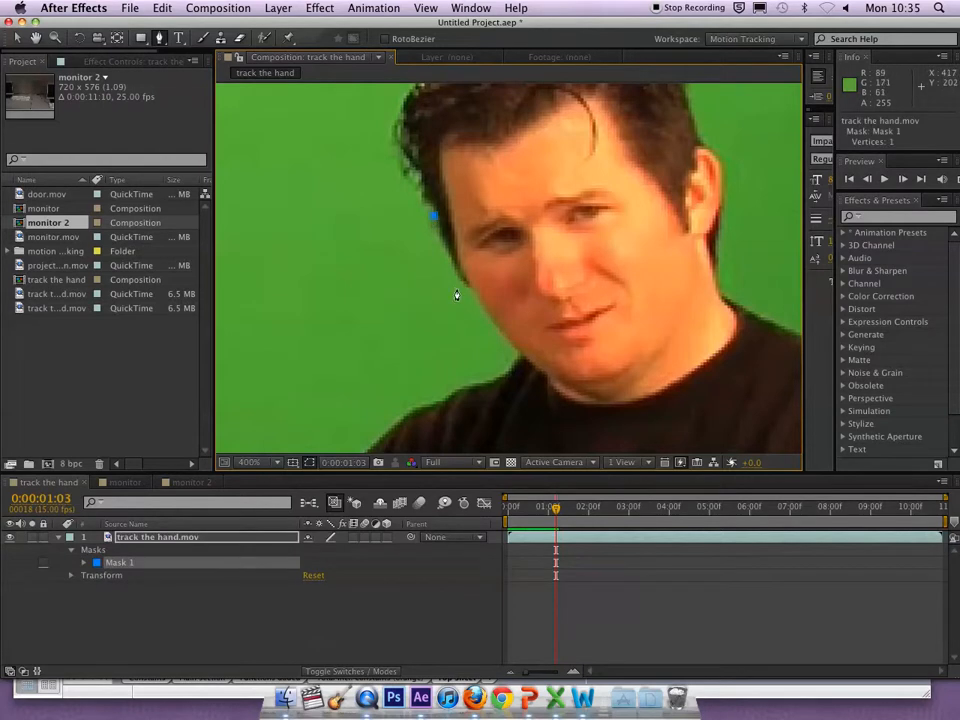
click(504, 336)
click(510, 346)
click(520, 357)
drag(497, 380, 475, 388)
click(447, 397)
click(405, 412)
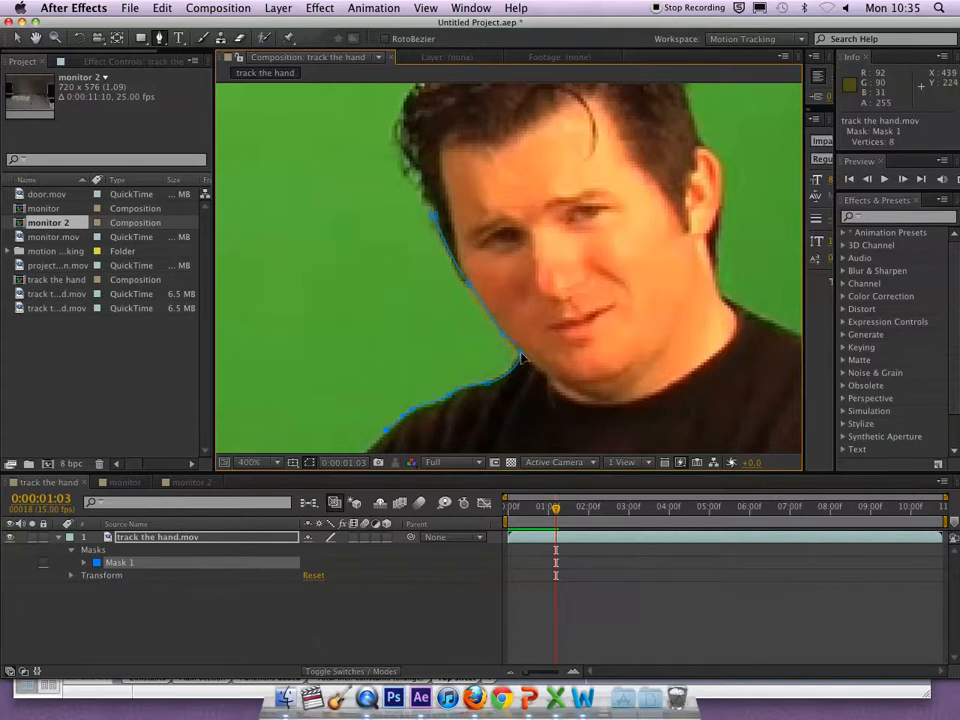
Adjust the handles of the vertex where the jaw meets the shoulder to make a sharp corner, and inspect it closely.
drag(521, 357, 520, 346)
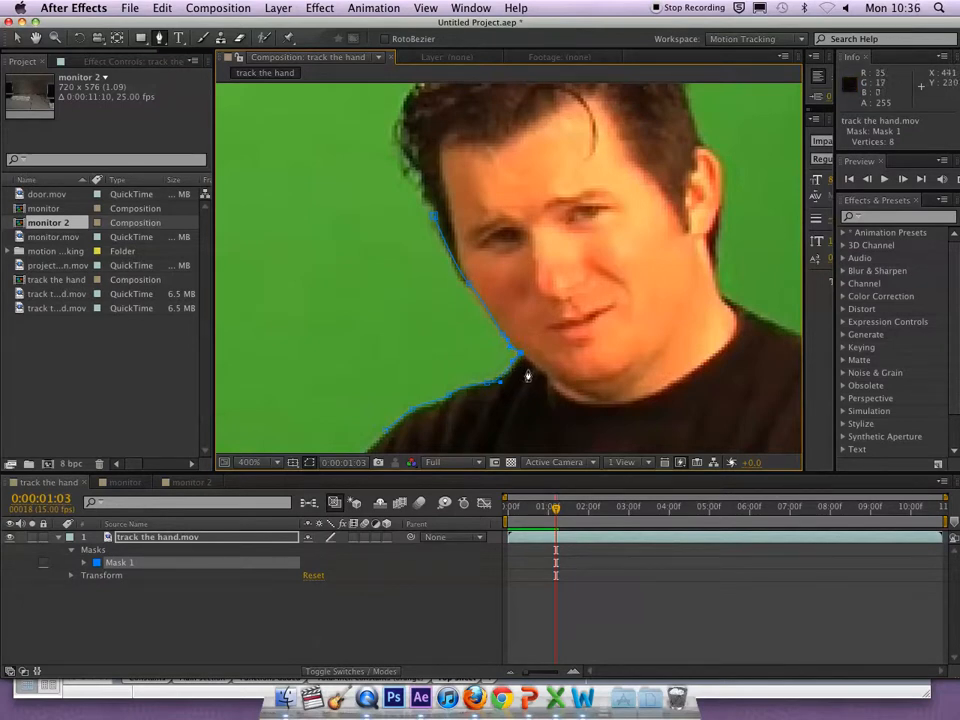
key(period)
scroll(529, 375, down, 5)
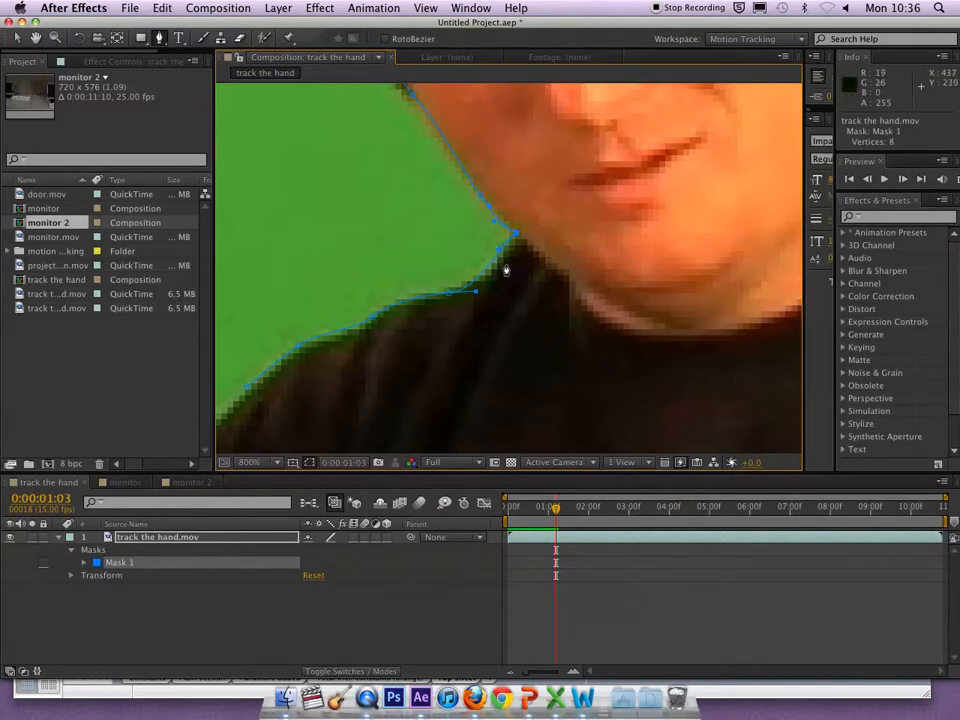
Delete the jaw and shoulder mask, and undo the removal of the track the hand.mov layer.
scroll(500, 268, down, 2)
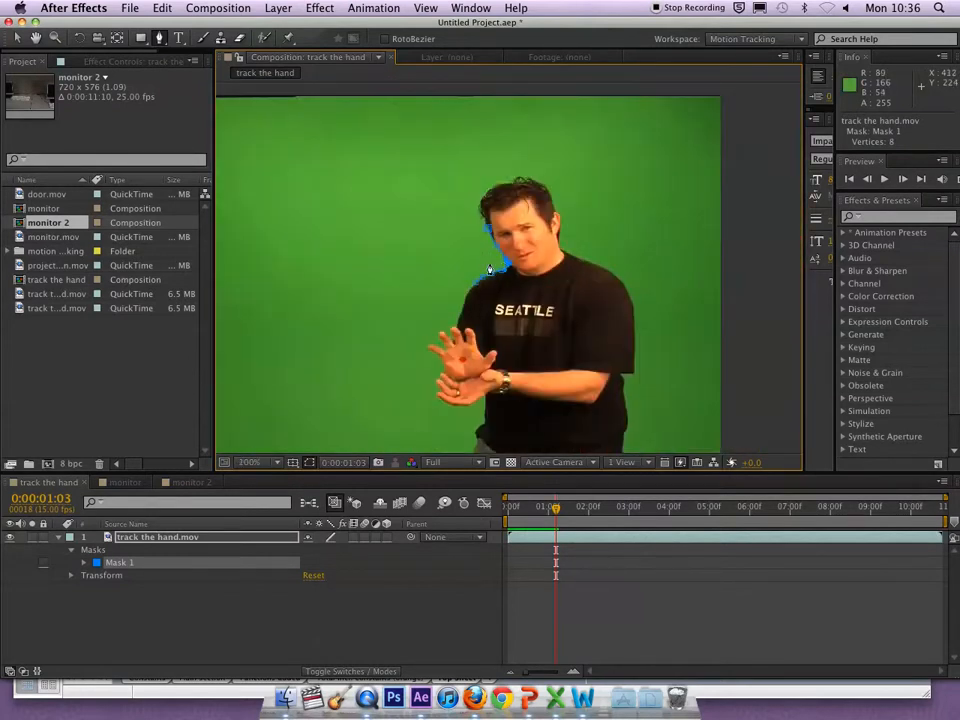
key(space)
drag(437, 249, 443, 254)
key(Delete)
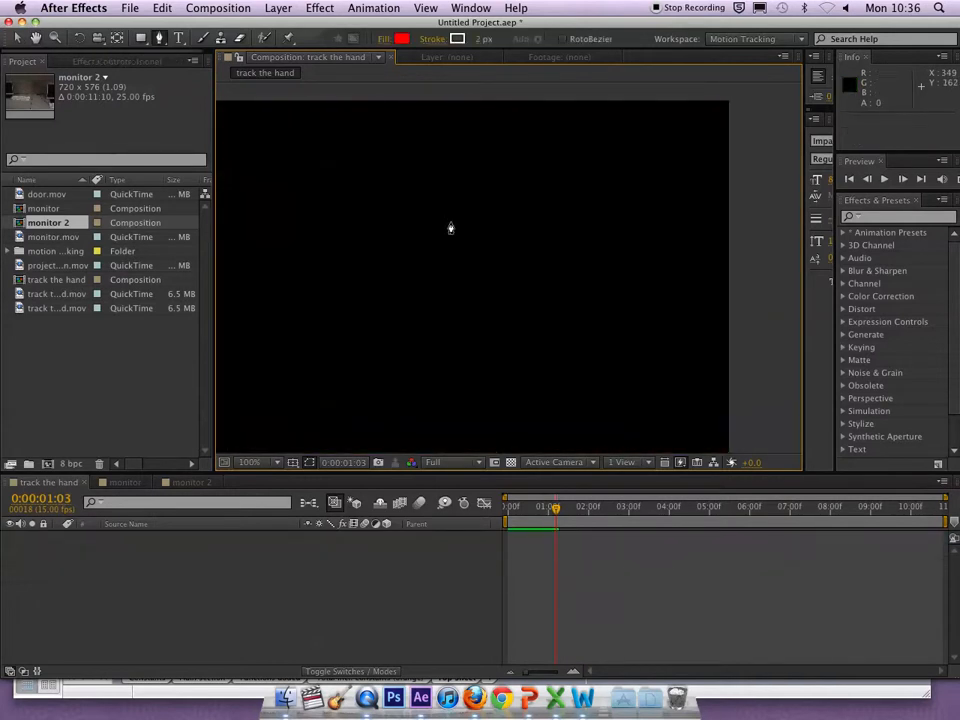
key(super+z)
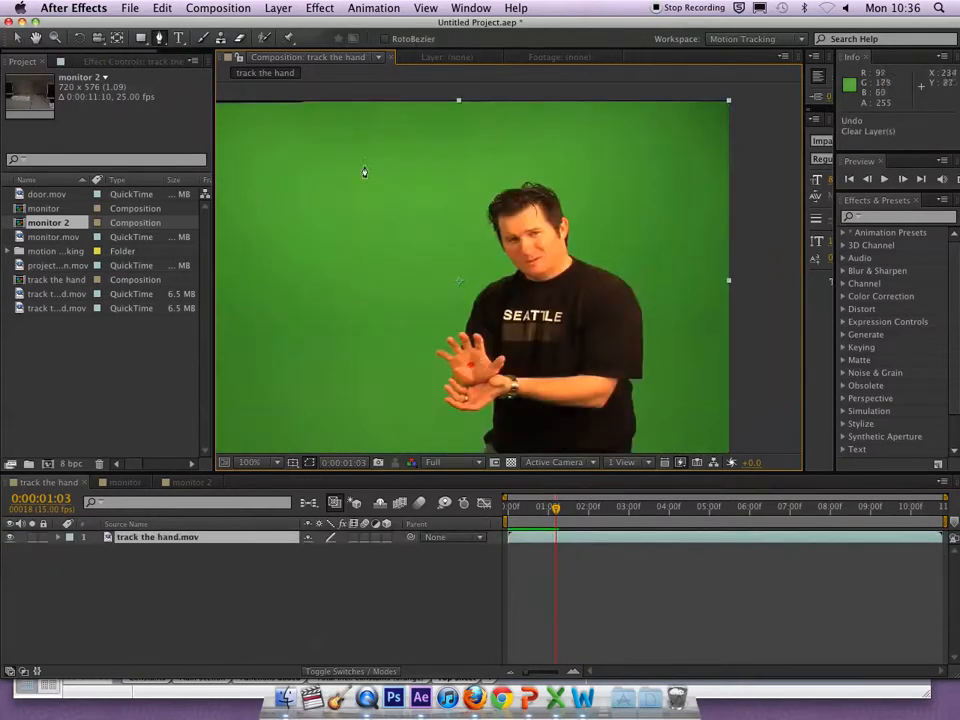
Draw an open seven-vertex practice mask on the green backdrop beside the man, with a curved upper part and straight lower segments.
click(379, 152)
drag(315, 199, 308, 218)
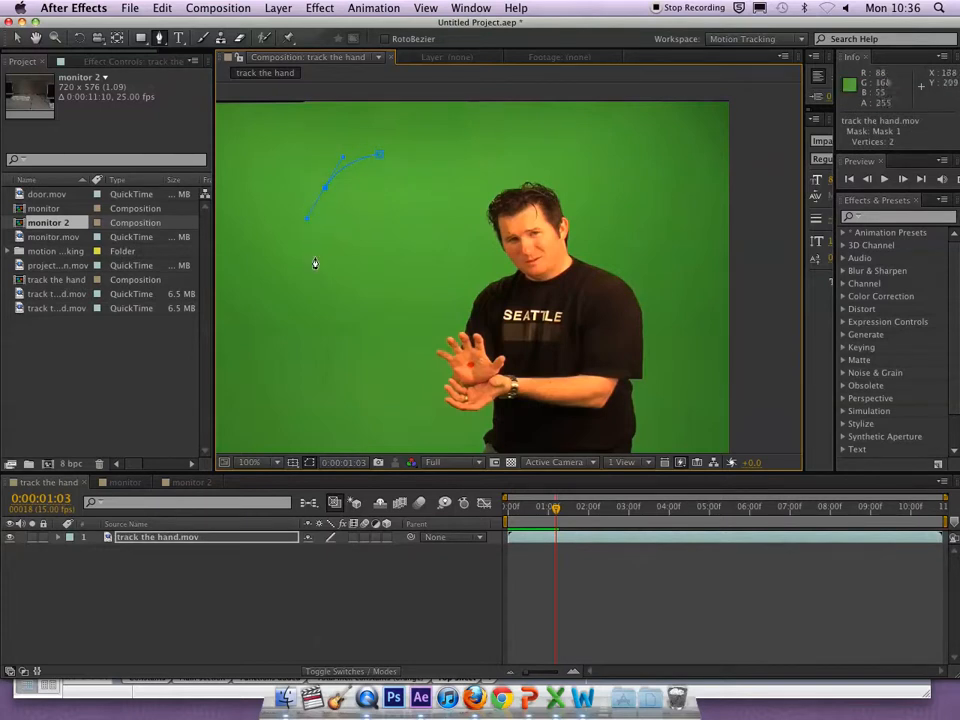
click(323, 284)
drag(333, 320, 362, 322)
click(406, 300)
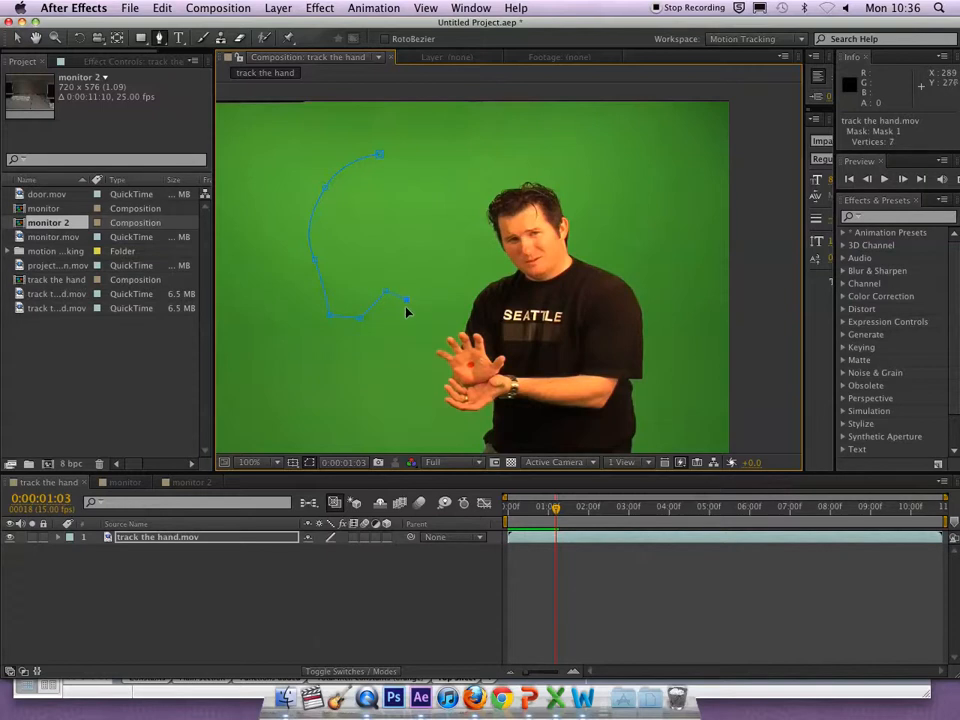
Reshape the lower end of the practice mask into curved segments, and delete the mask from the layer.
click(372, 305)
mouse_move(371, 309)
mouse_down()
mouse_move(355, 255)
mouse_move(384, 250)
mouse_move(397, 259)
mouse_move(401, 250)
mouse_move(362, 288)
mouse_up()
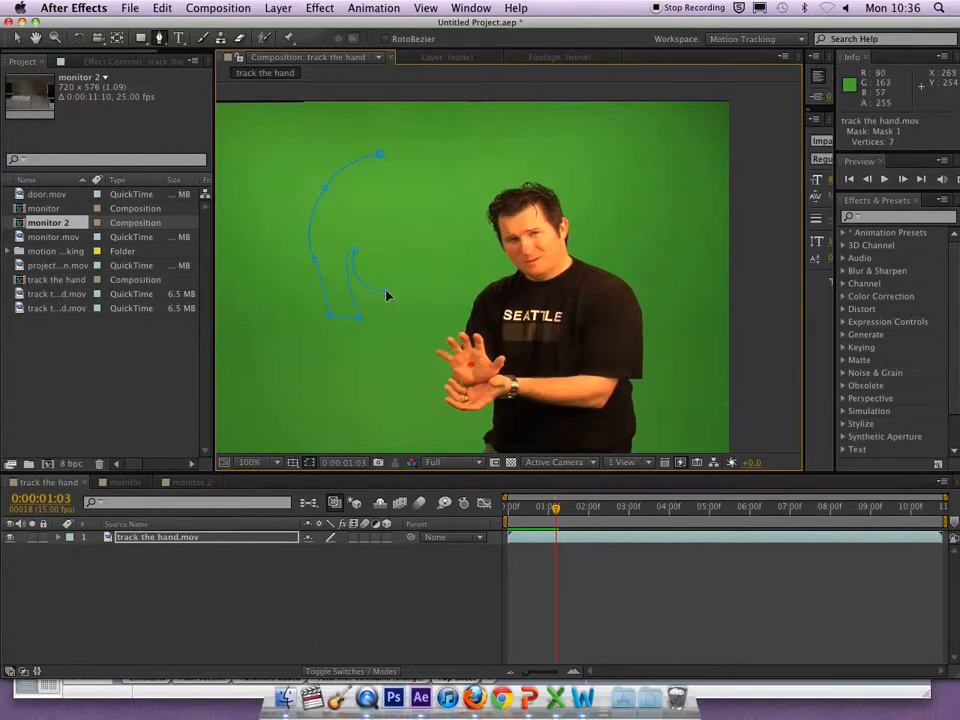
key(Delete)
key(Delete)
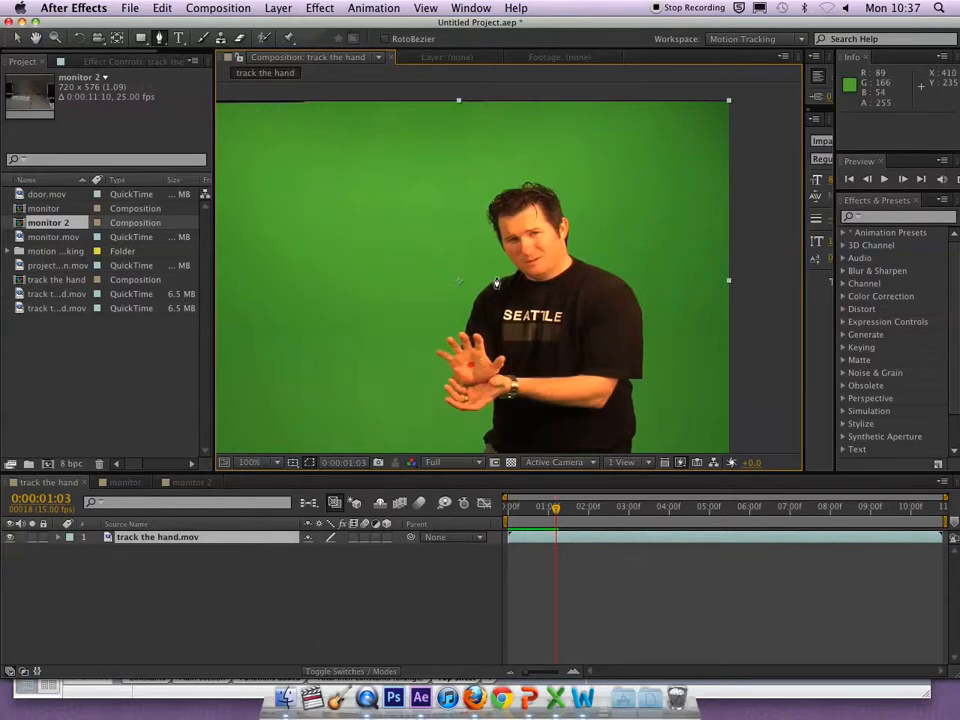
Centre the whole frame in the composition view, return to the Pen tool and deselect the track the hand.mov layer.
drag(522, 273, 502, 254)
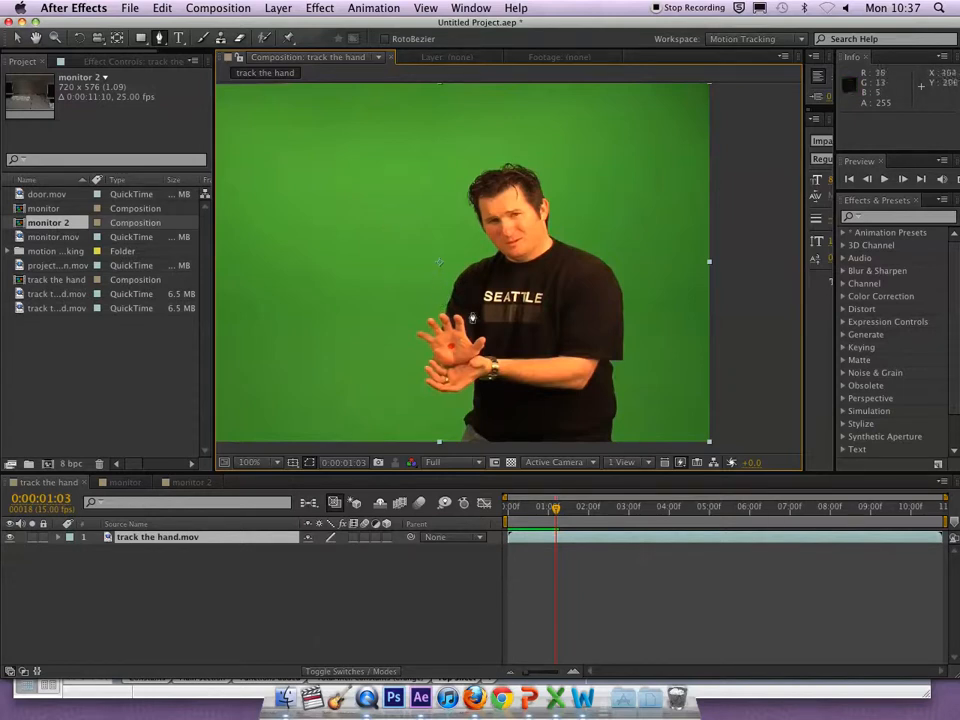
key(h)
drag(441, 257, 502, 260)
key(g)
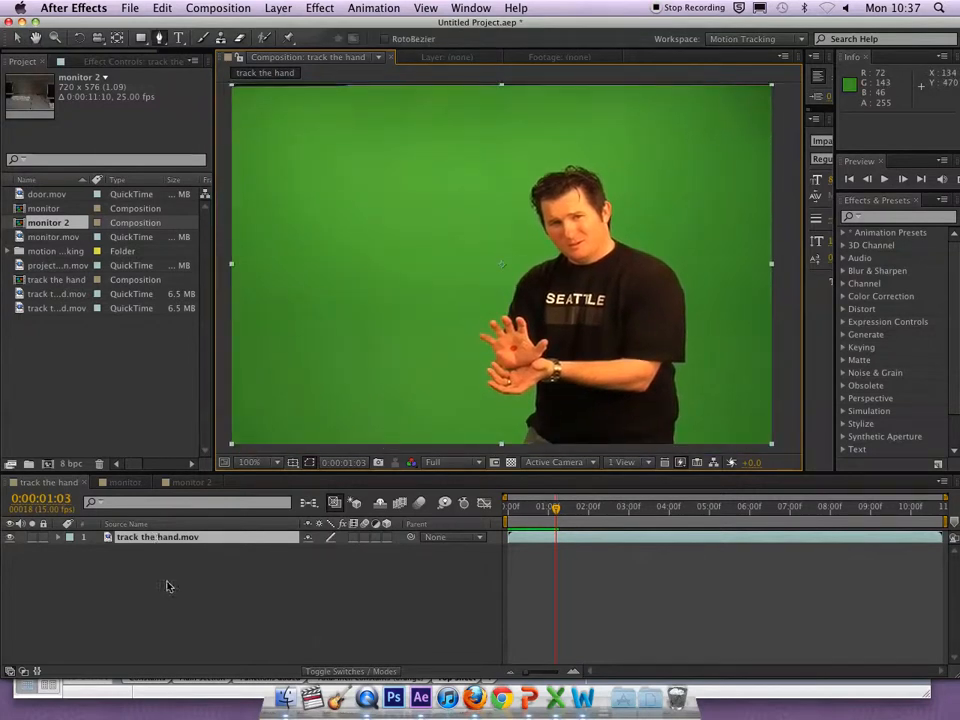
click(149, 568)
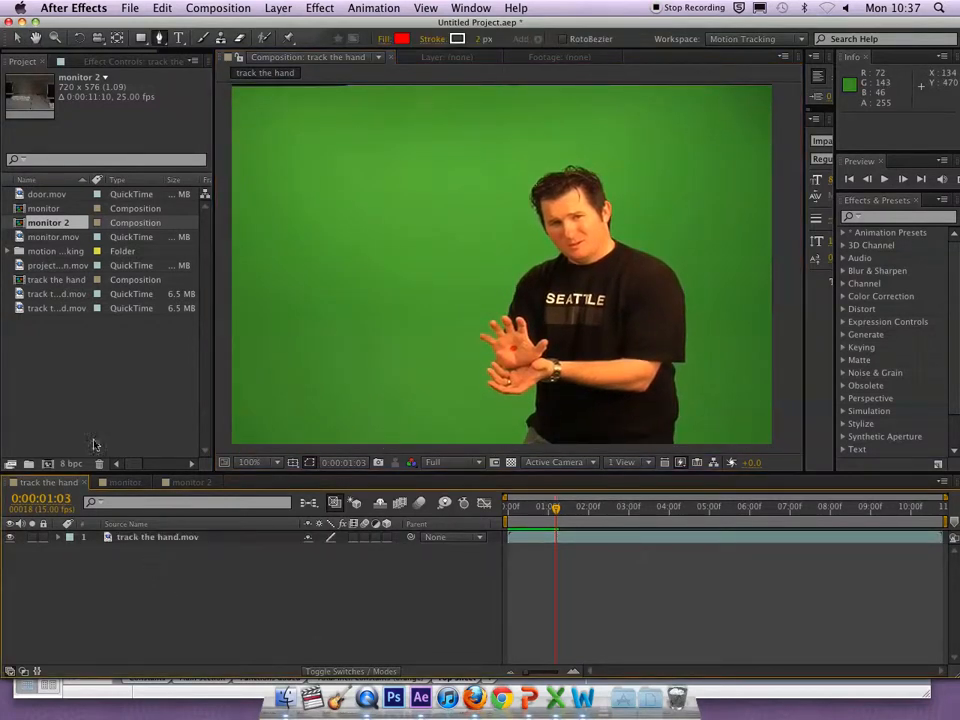